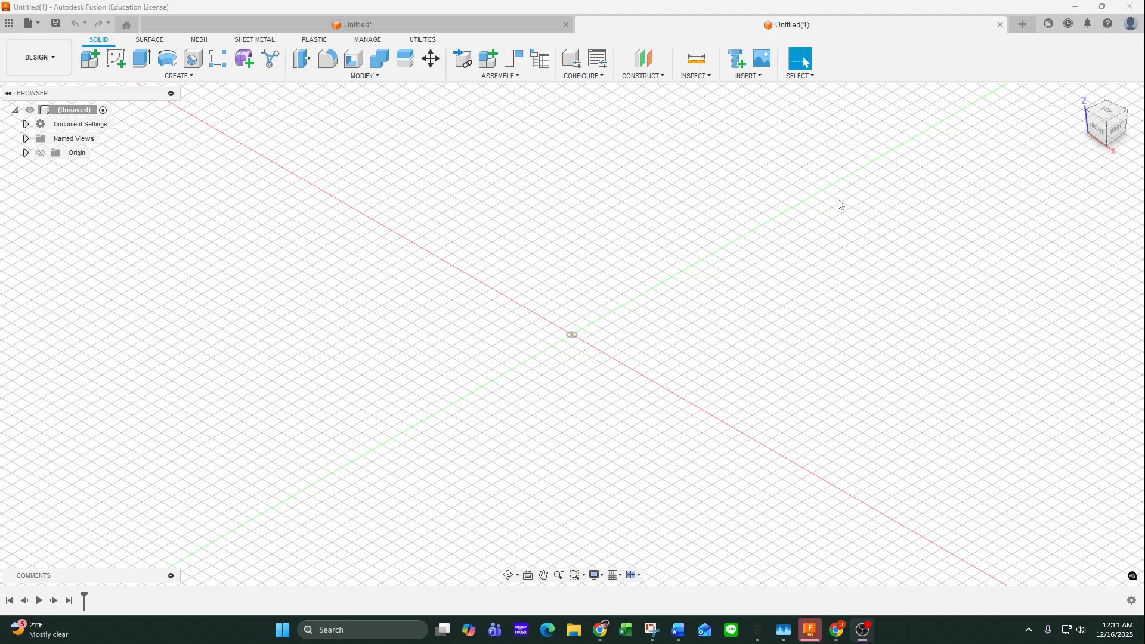
Sketch a 90 by 90 mm center rectangle on the top plane, centred on the origin, and finish the sketch
click(1108, 116)
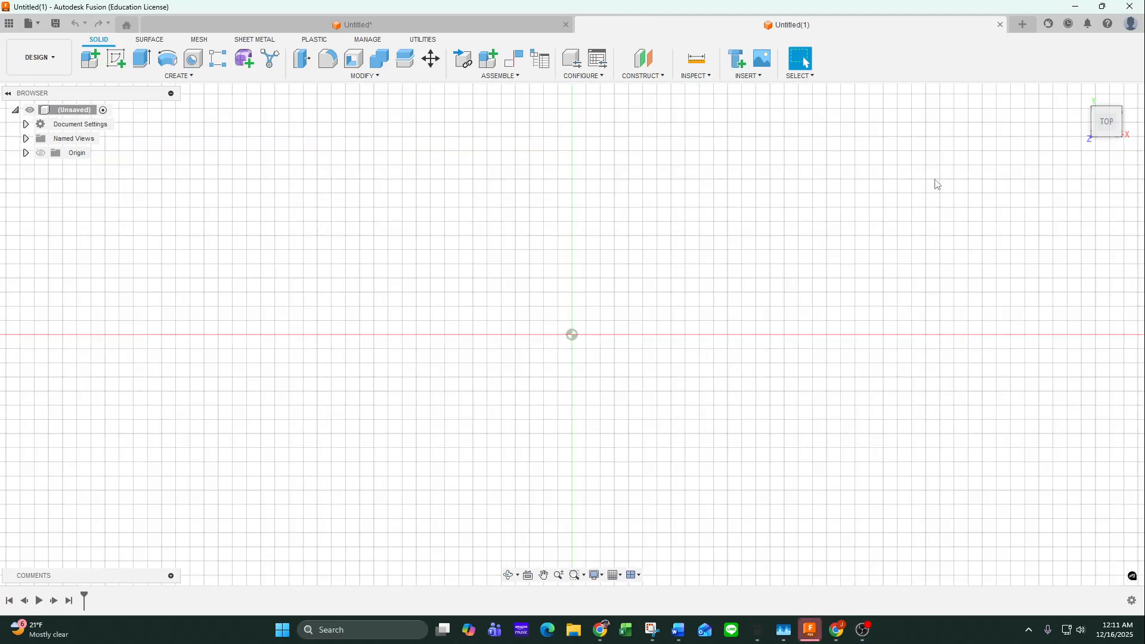
click(116, 58)
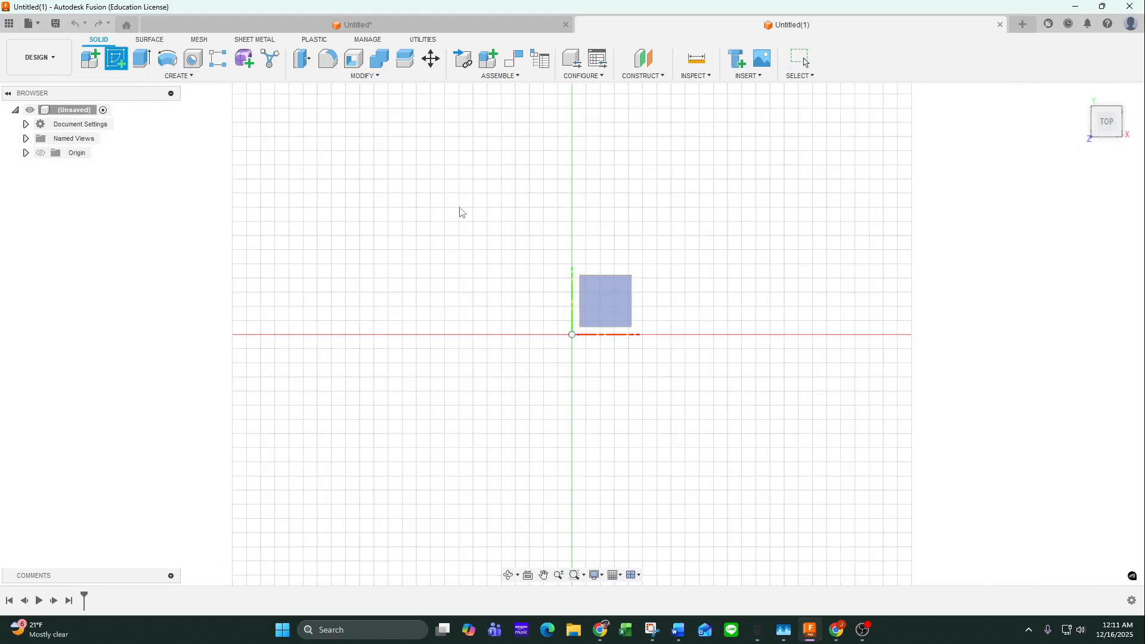
click(617, 302)
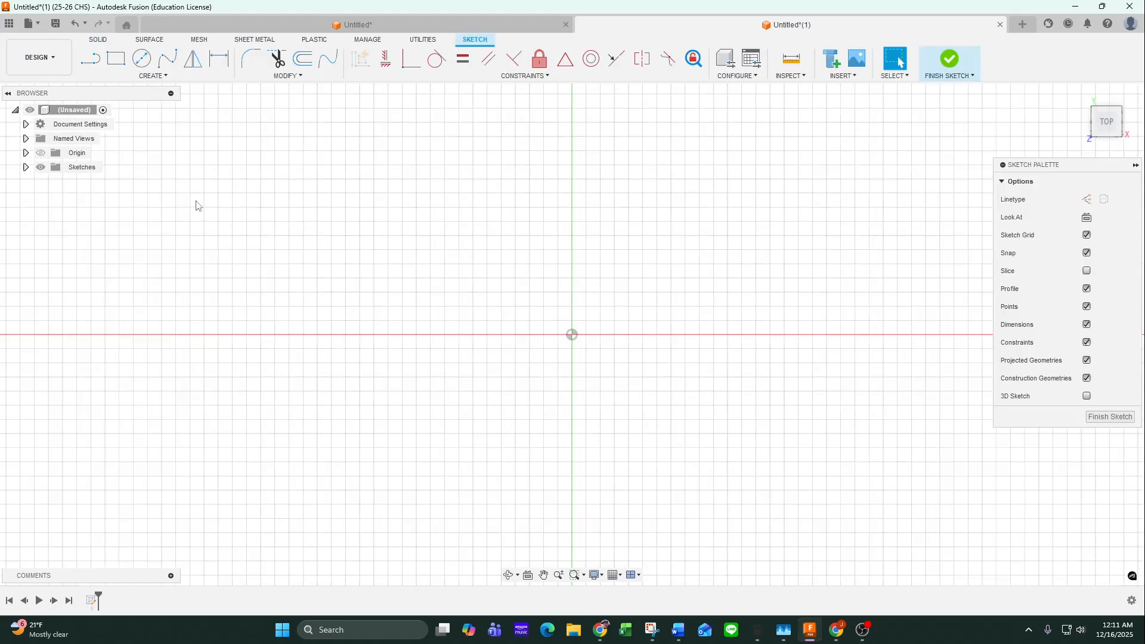
click(135, 76)
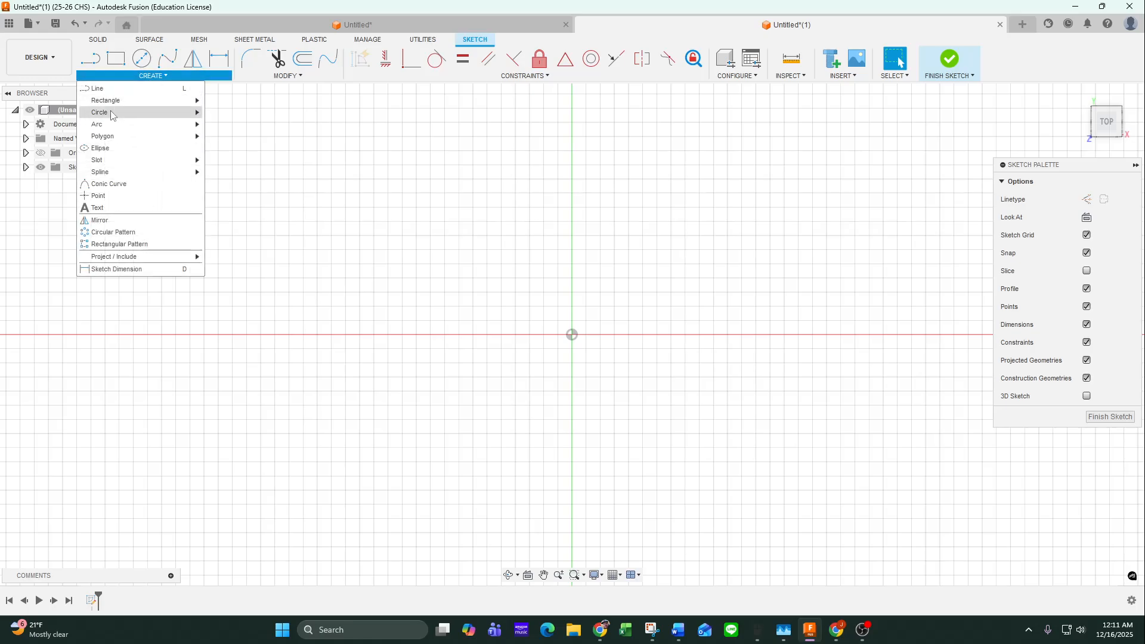
mouse_move(114, 103)
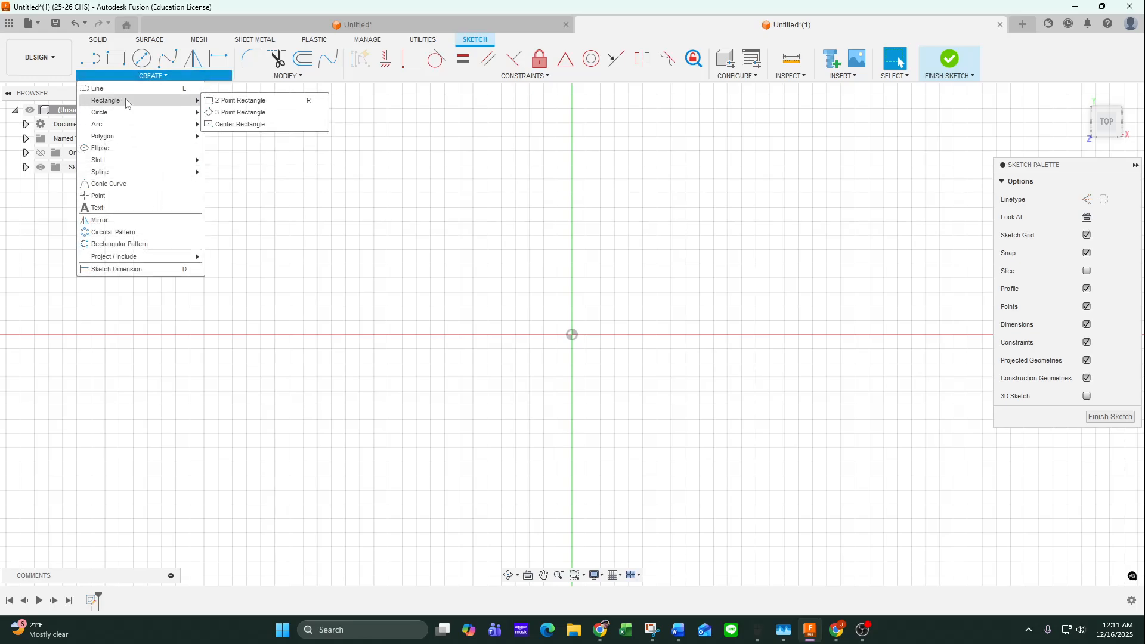
click(253, 124)
click(572, 335)
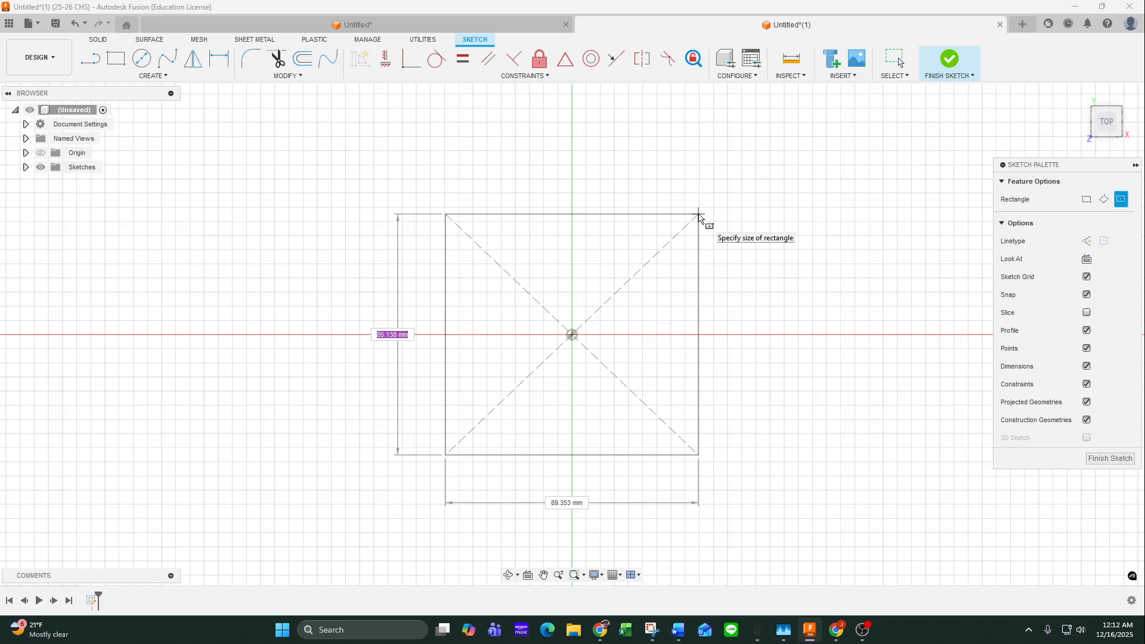
text(90)
key(Tab)
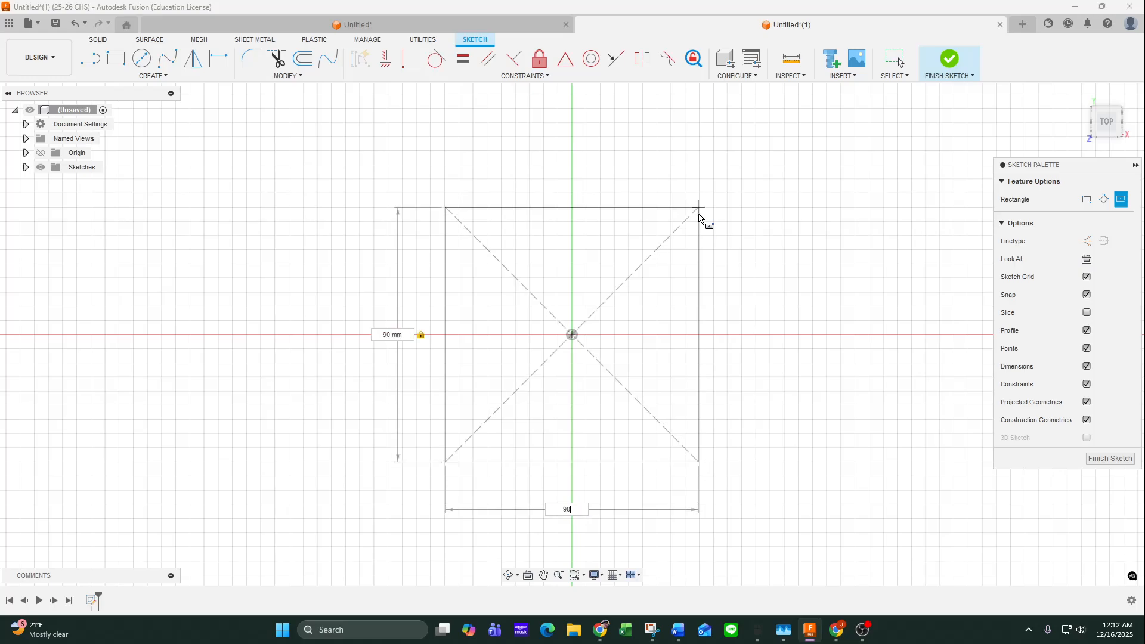
text(90)
key(Return)
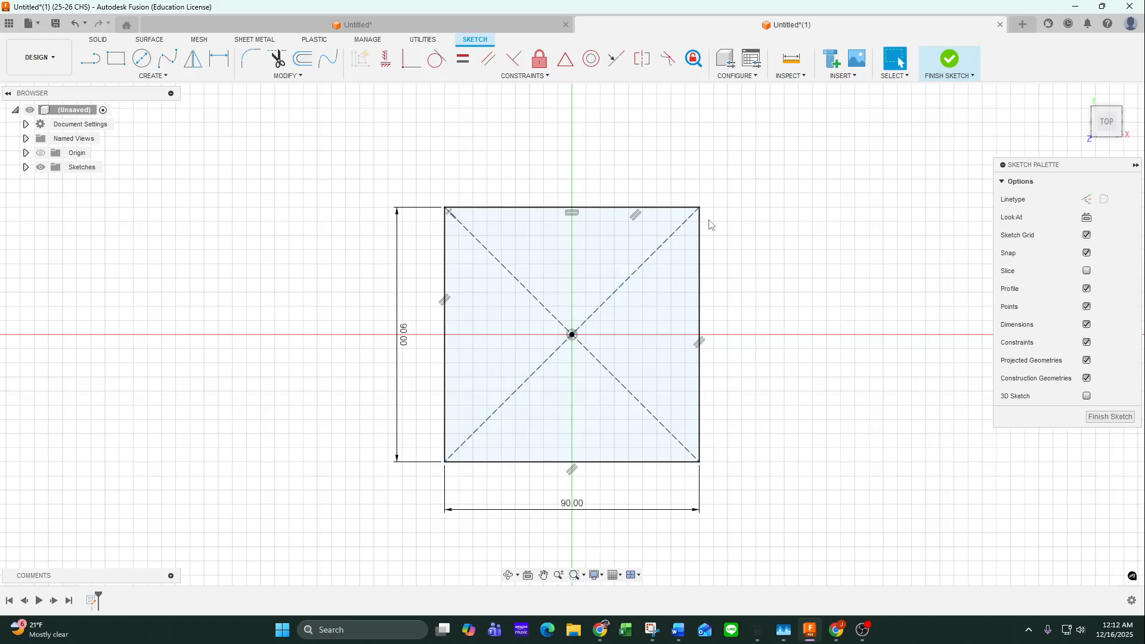
click(950, 60)
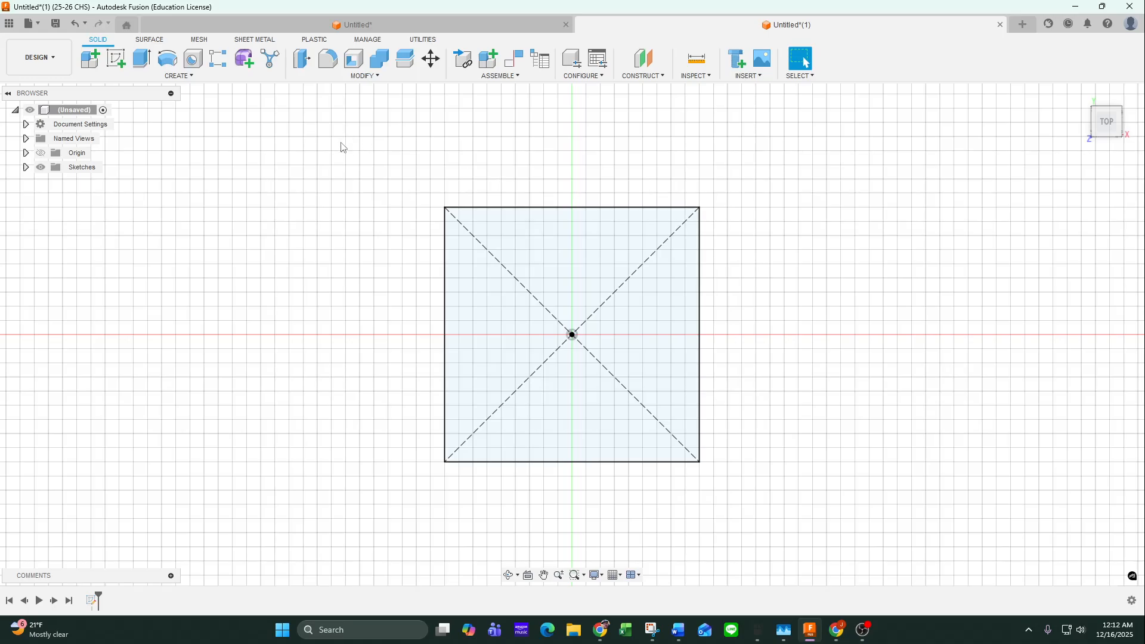
Extrude the square profile 5 mm upward as a new body
click(142, 59)
click(465, 322)
click(488, 329)
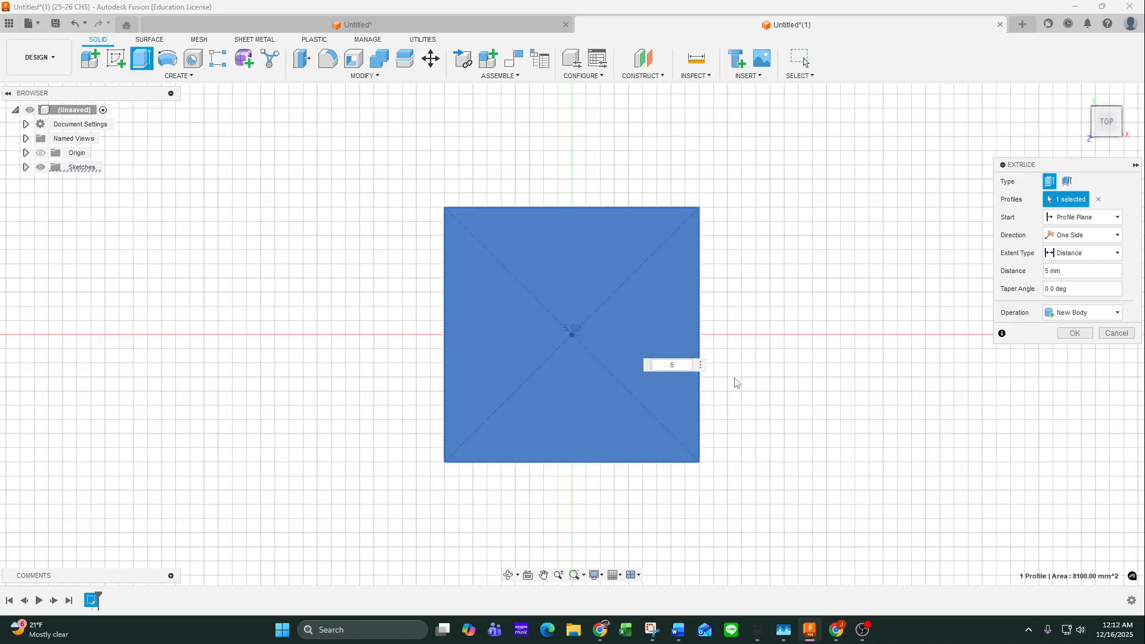
shift+middle_drag(744, 426, 734, 338)
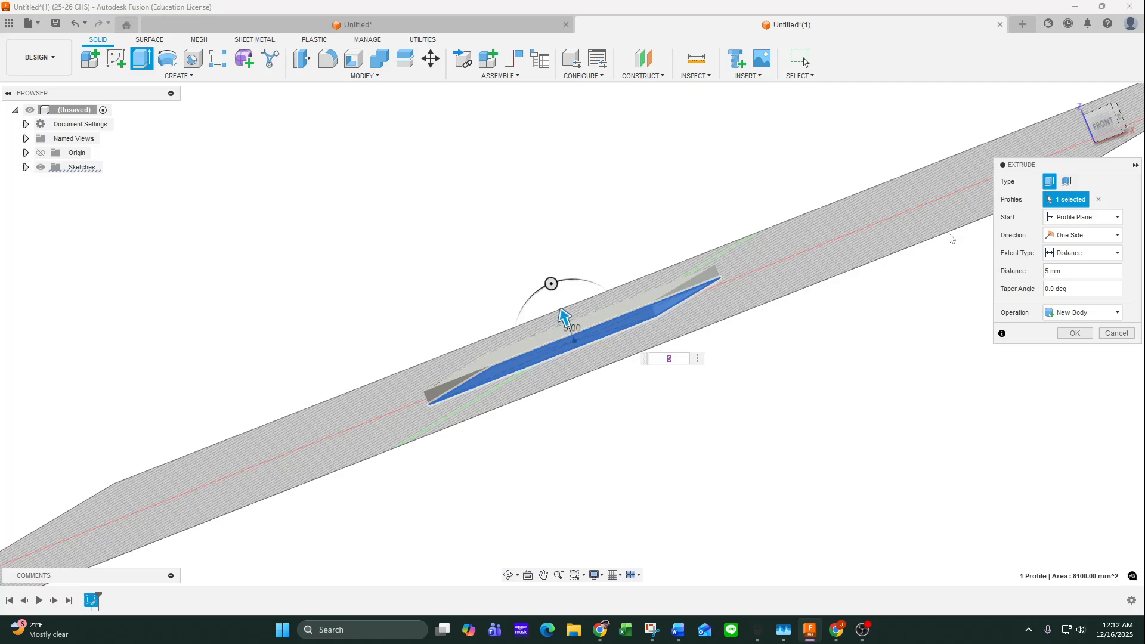
click(1081, 95)
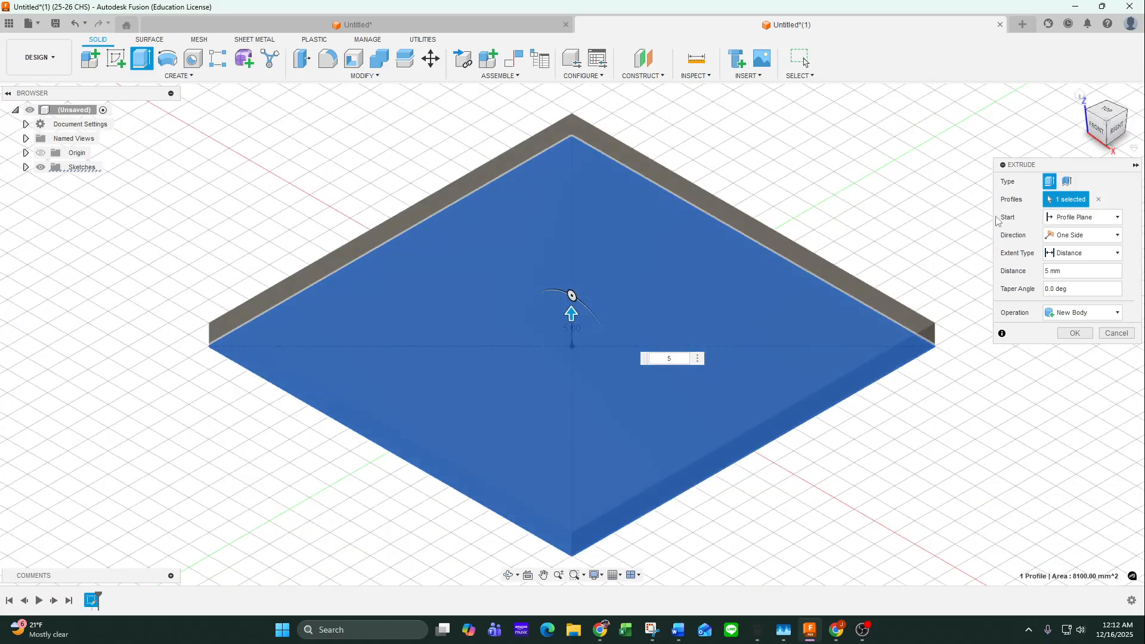
shift+middle_drag(925, 357, 935, 319)
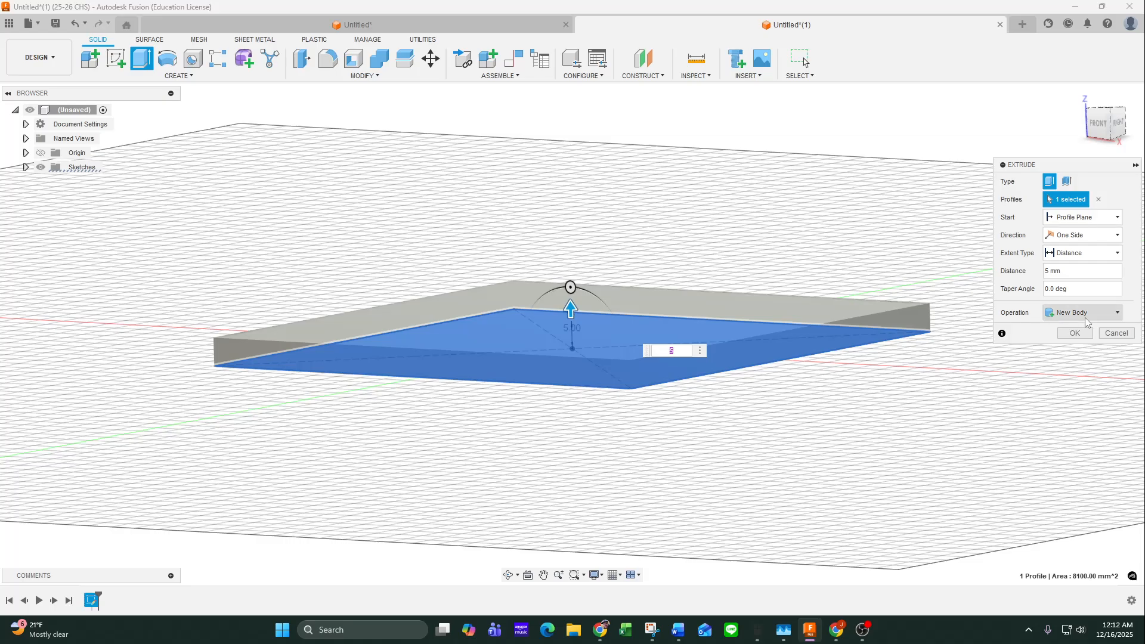
click(1075, 334)
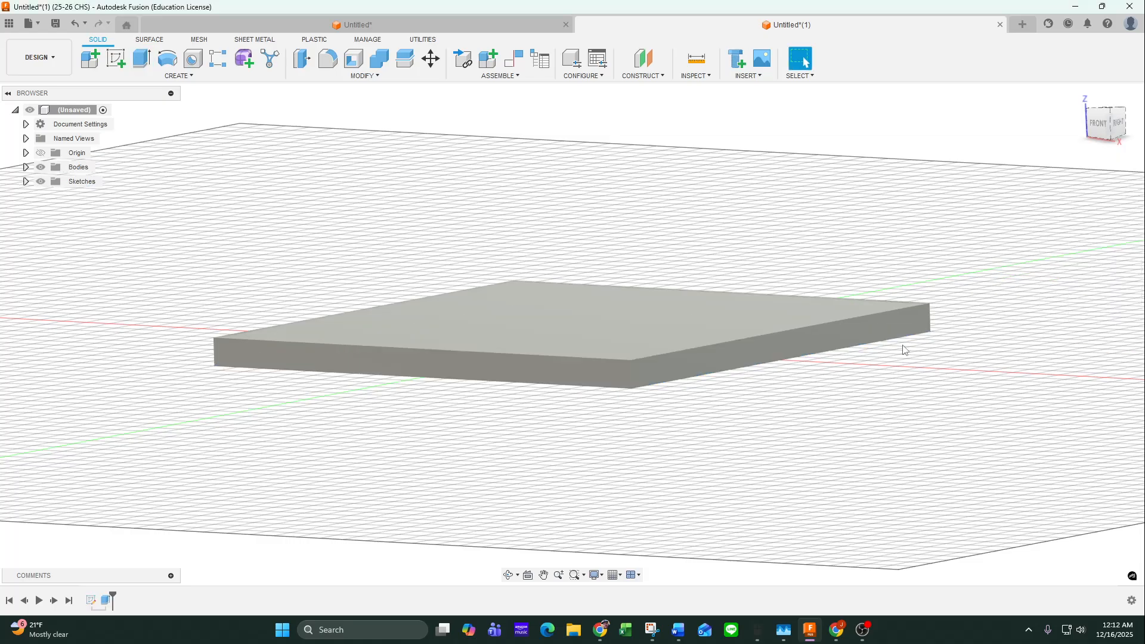
Start a sketch on the front plane and draw a vertical construction line upward from the middle of the plate's top edge
shift+middle_drag(690, 396, 708, 410)
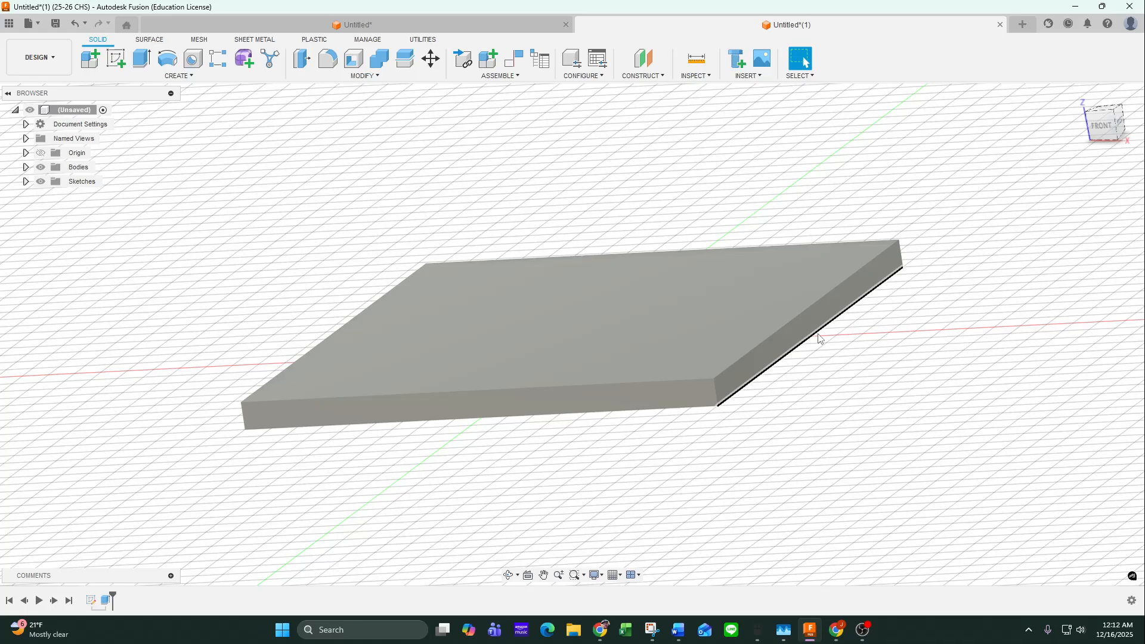
click(1102, 126)
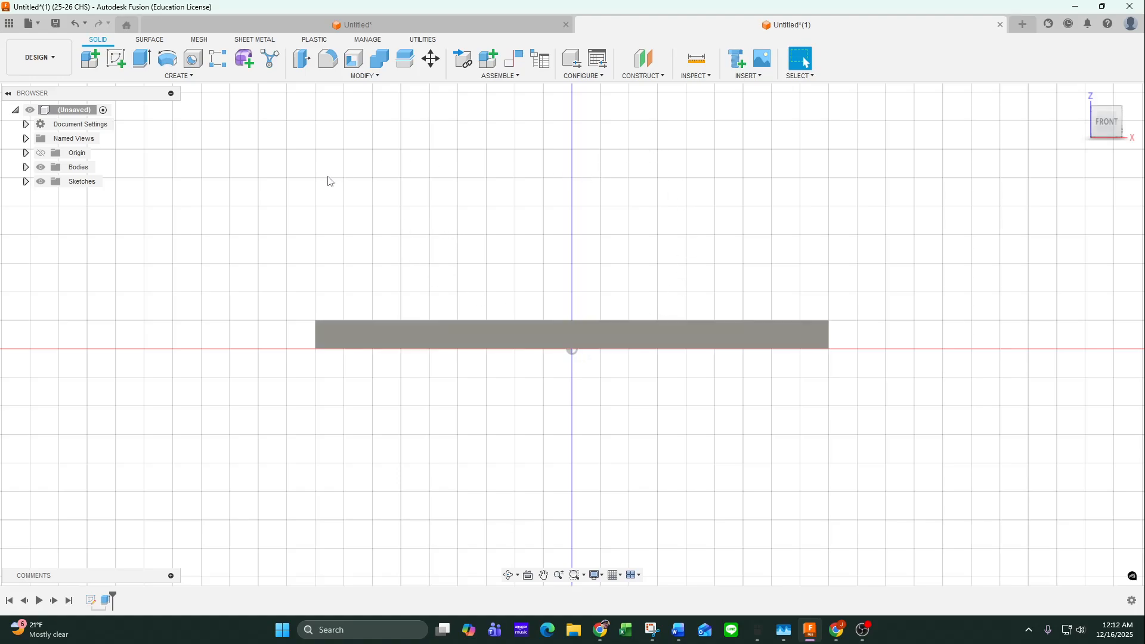
click(115, 58)
click(604, 320)
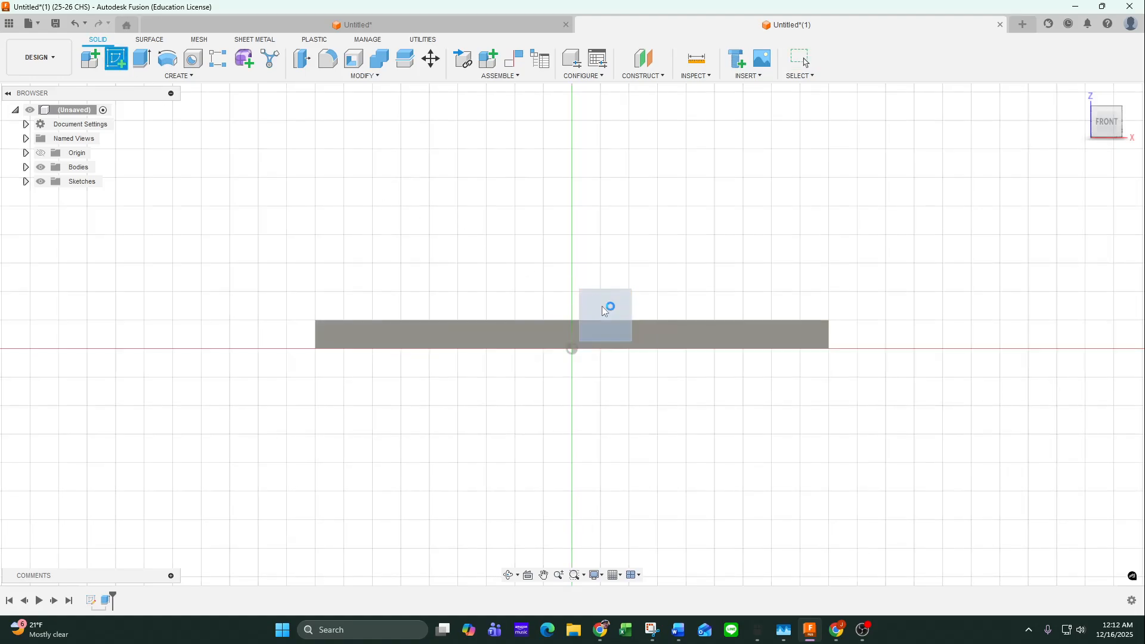
middle_drag(620, 314, 624, 342)
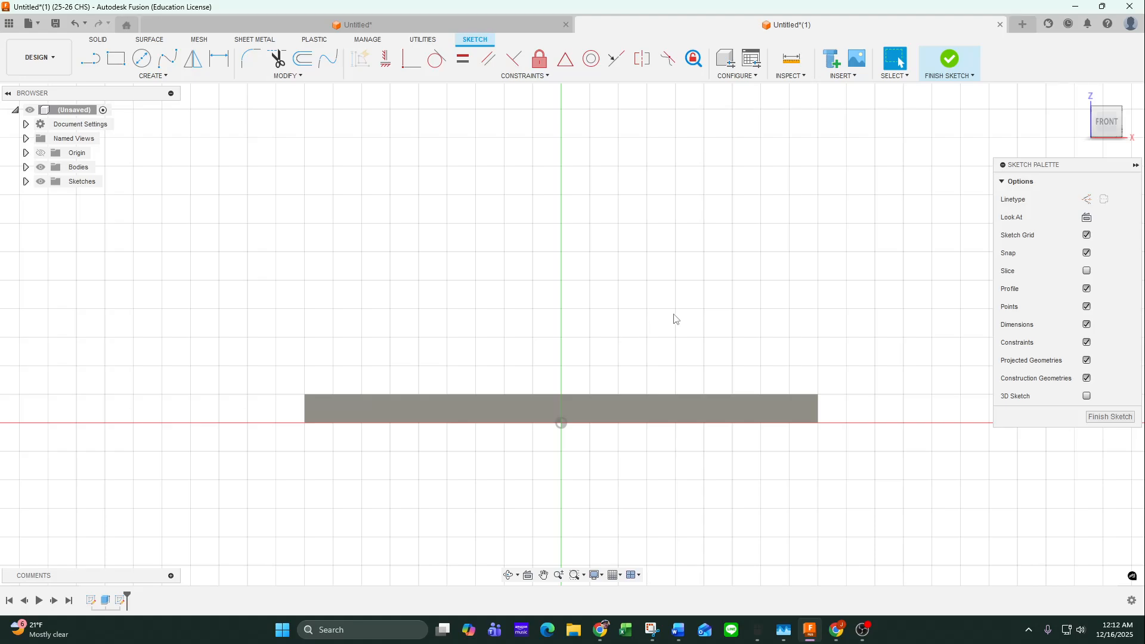
click(90, 59)
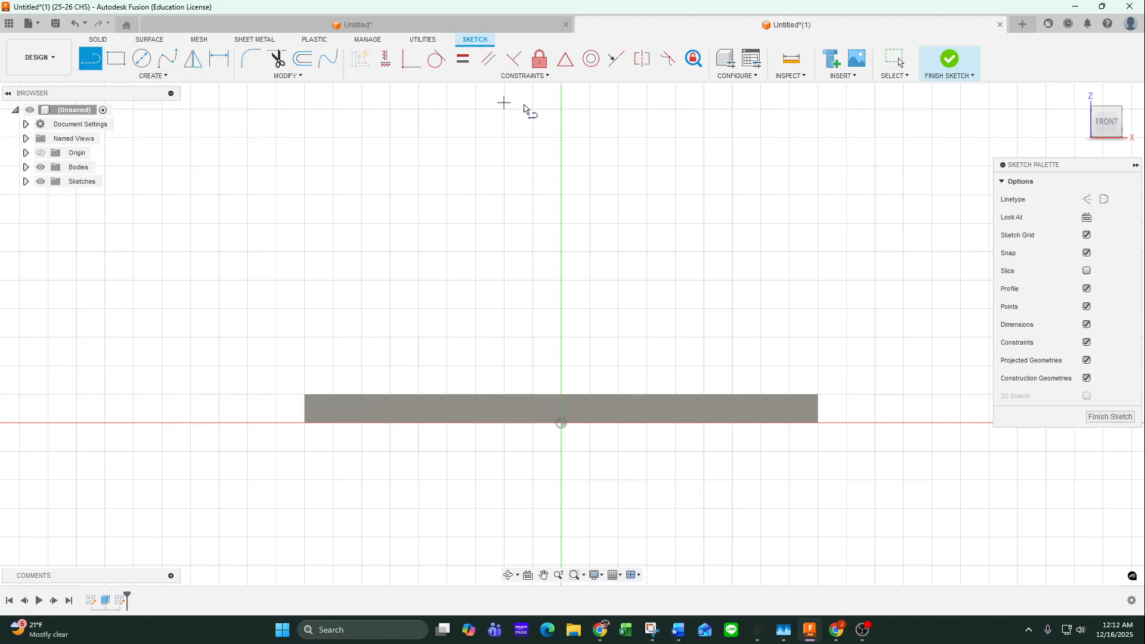
click(1087, 199)
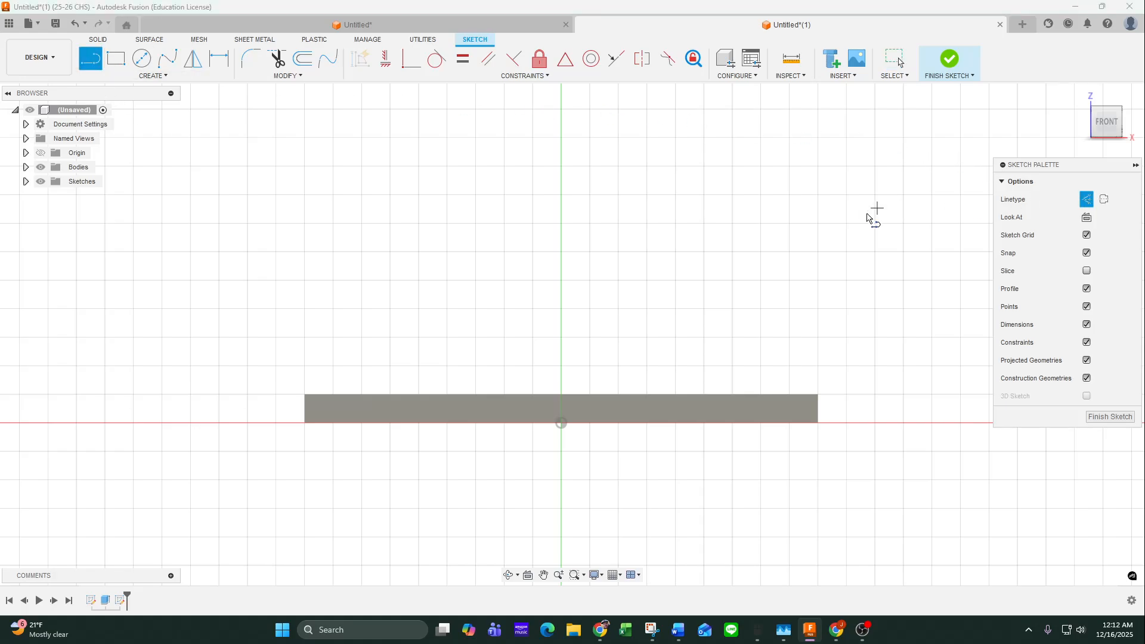
click(562, 394)
click(562, 136)
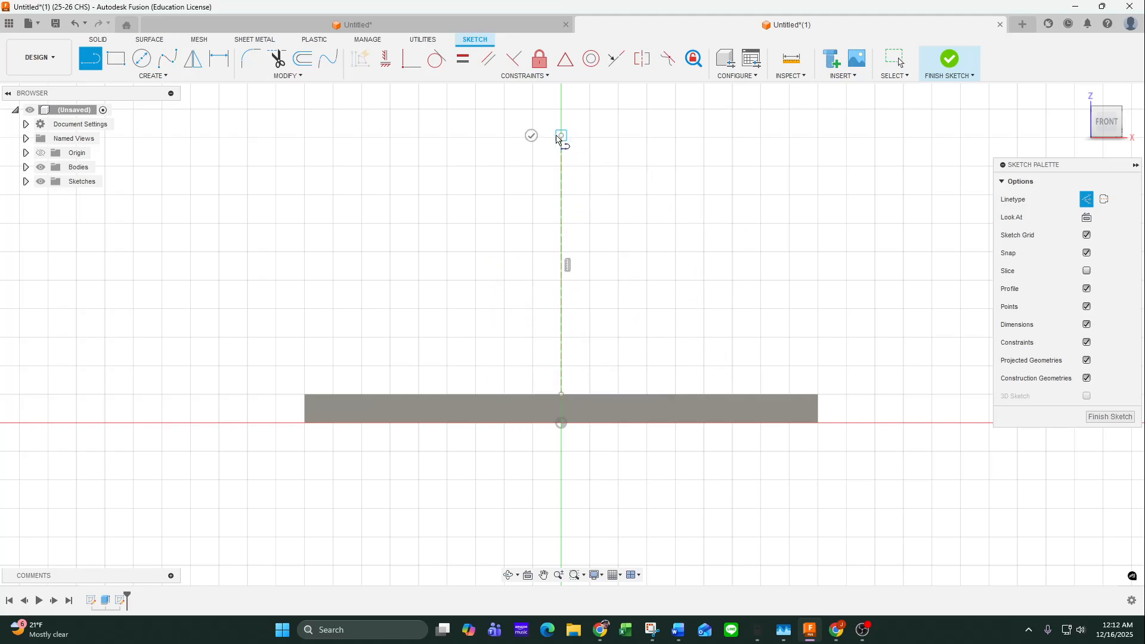
key(Escape)
Draw a second vertical construction line, about 35 mm long, up from the plate's top edge left of the centre line
click(447, 395)
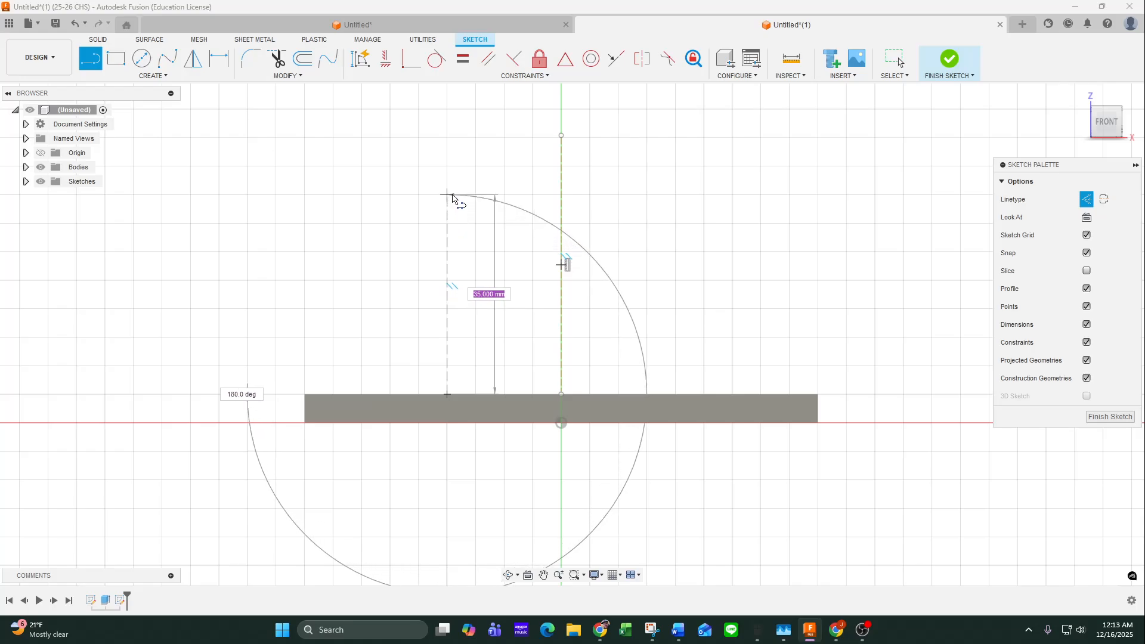
click(447, 195)
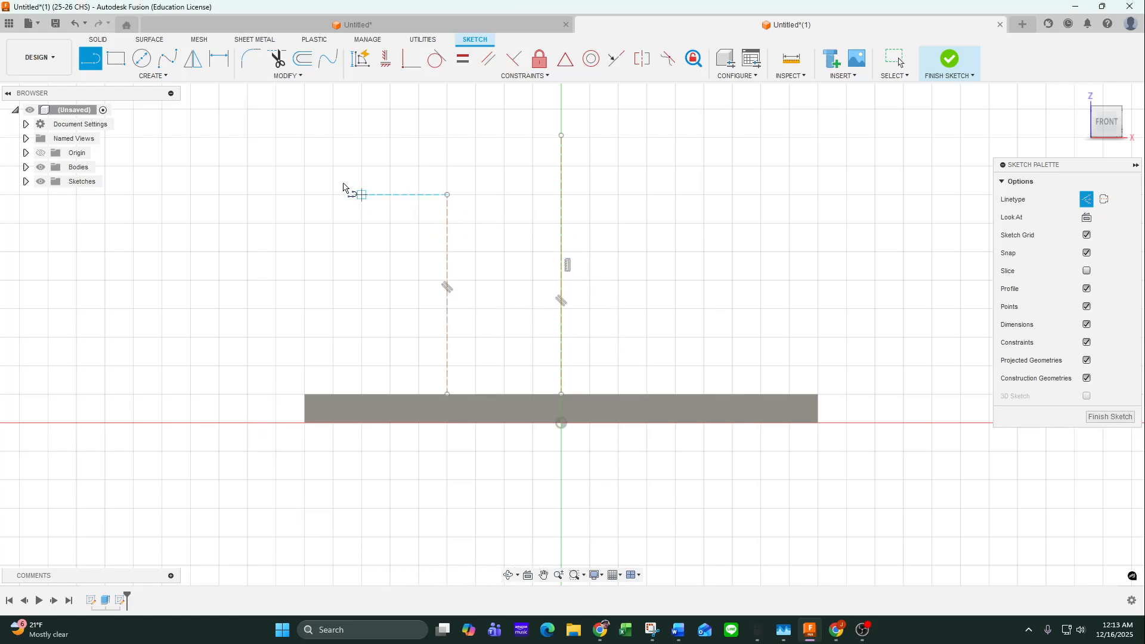
key(Escape)
Draw a four-point solid spline from the plate's top edge right of centre, bulging outward and ending near the centre line's upper end
click(168, 59)
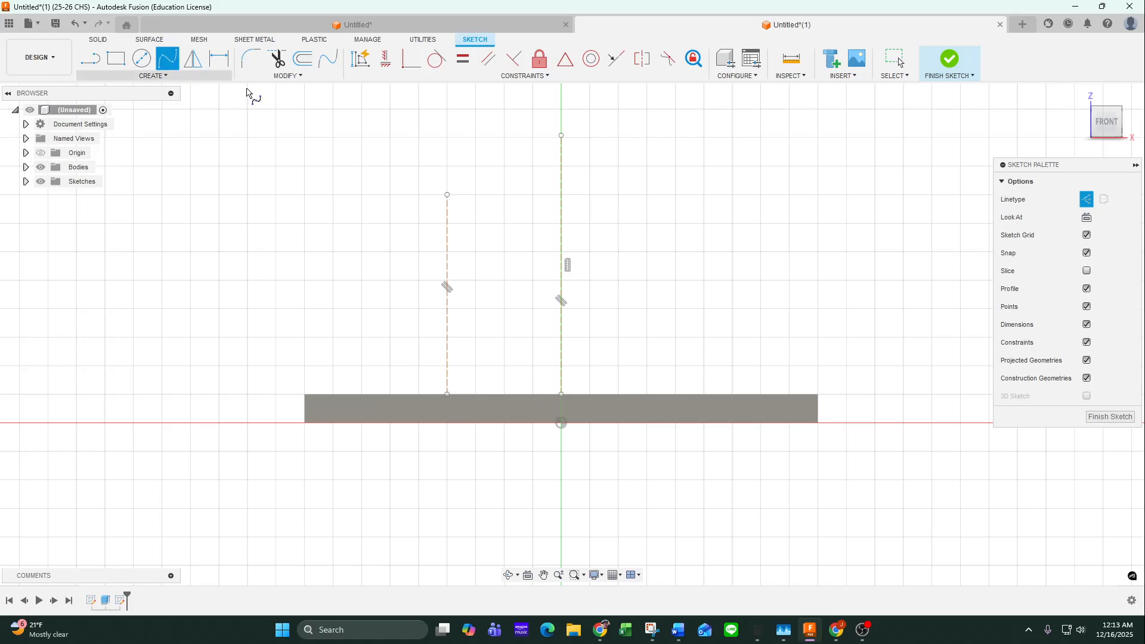
click(618, 394)
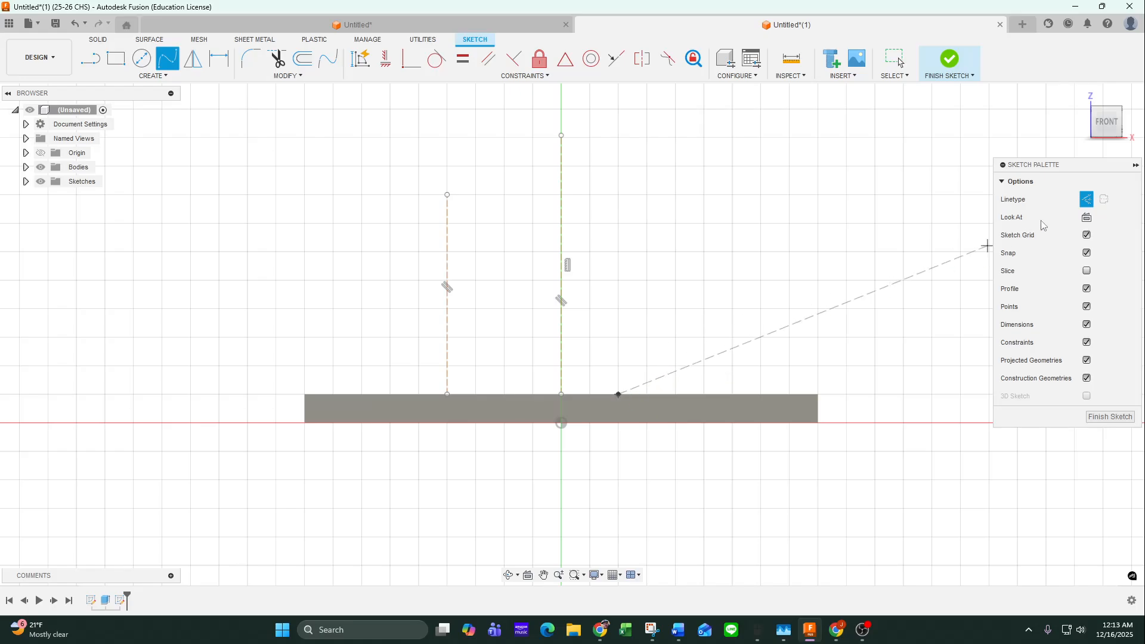
click(1087, 200)
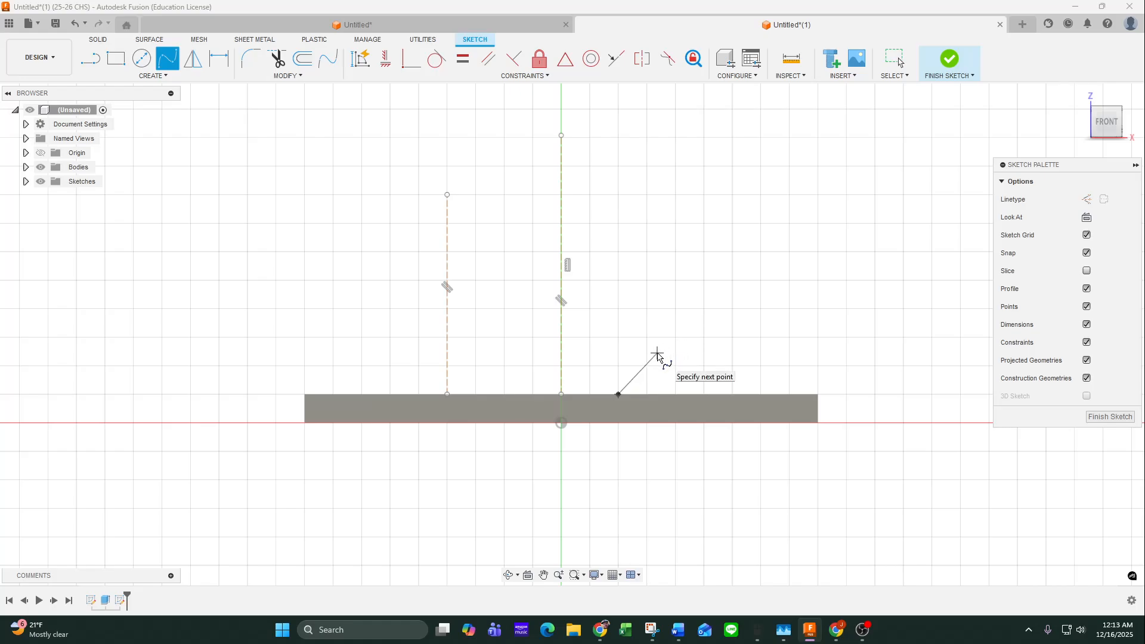
click(657, 353)
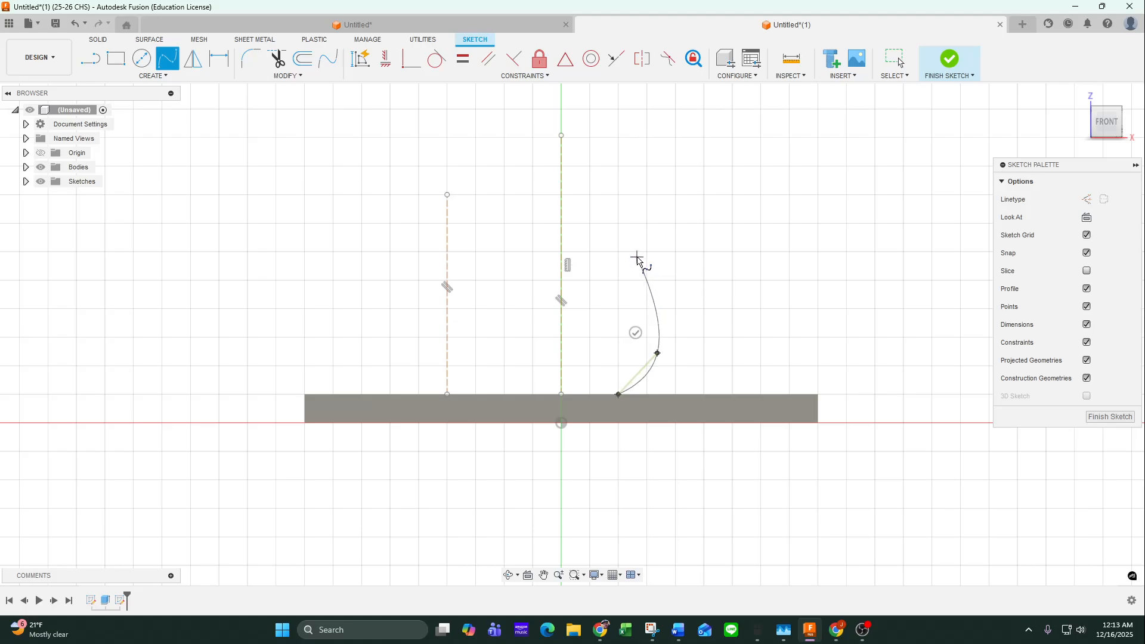
click(633, 254)
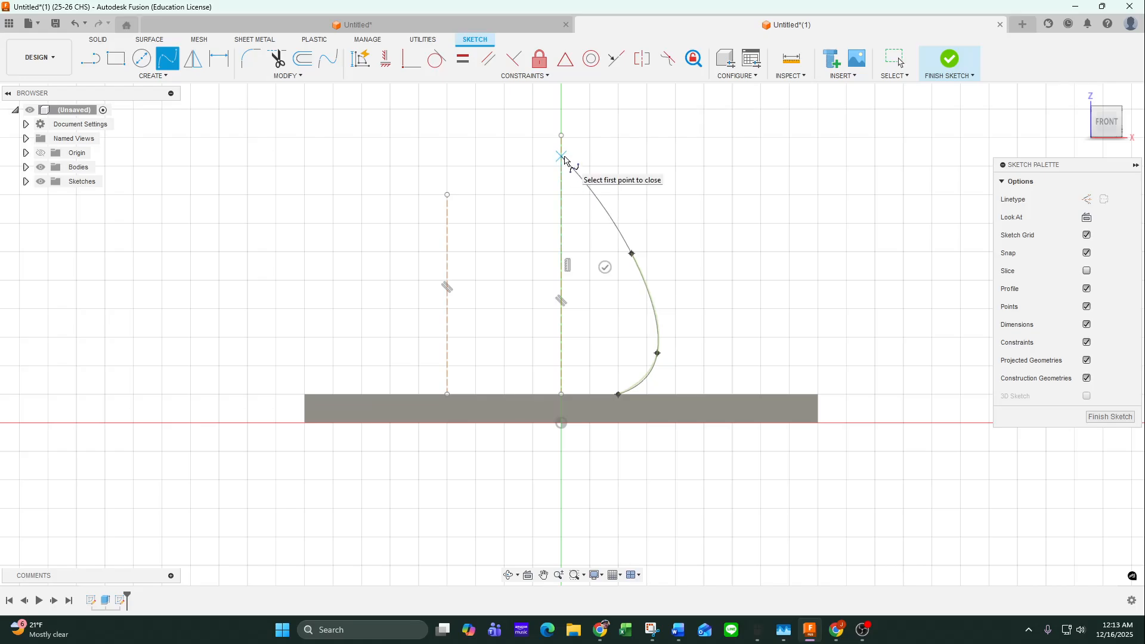
click(561, 149)
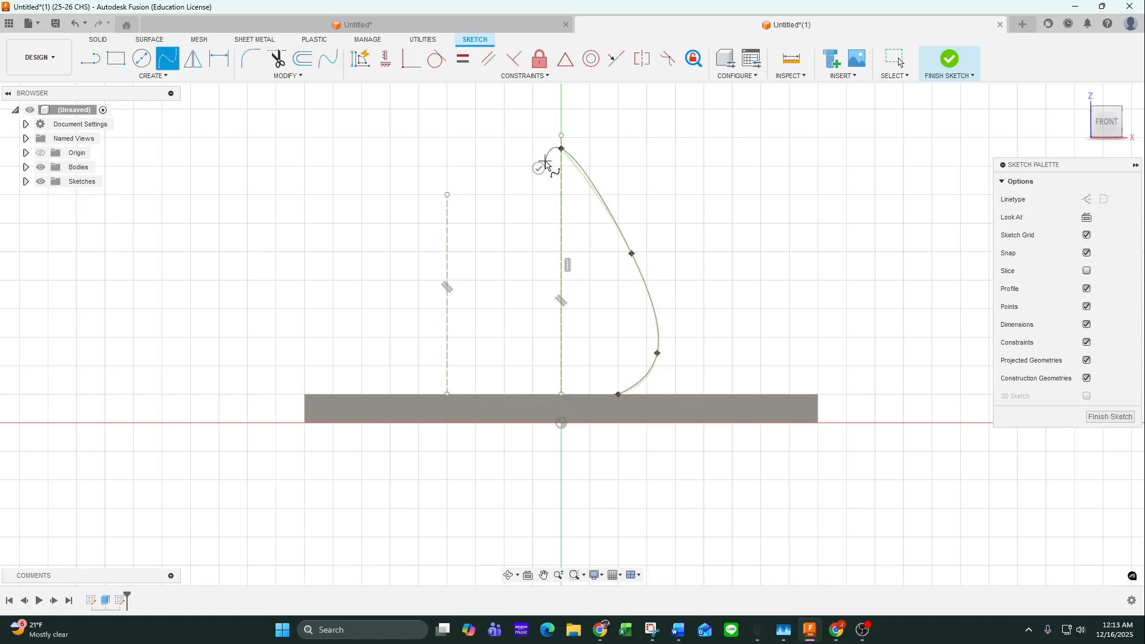
click(539, 168)
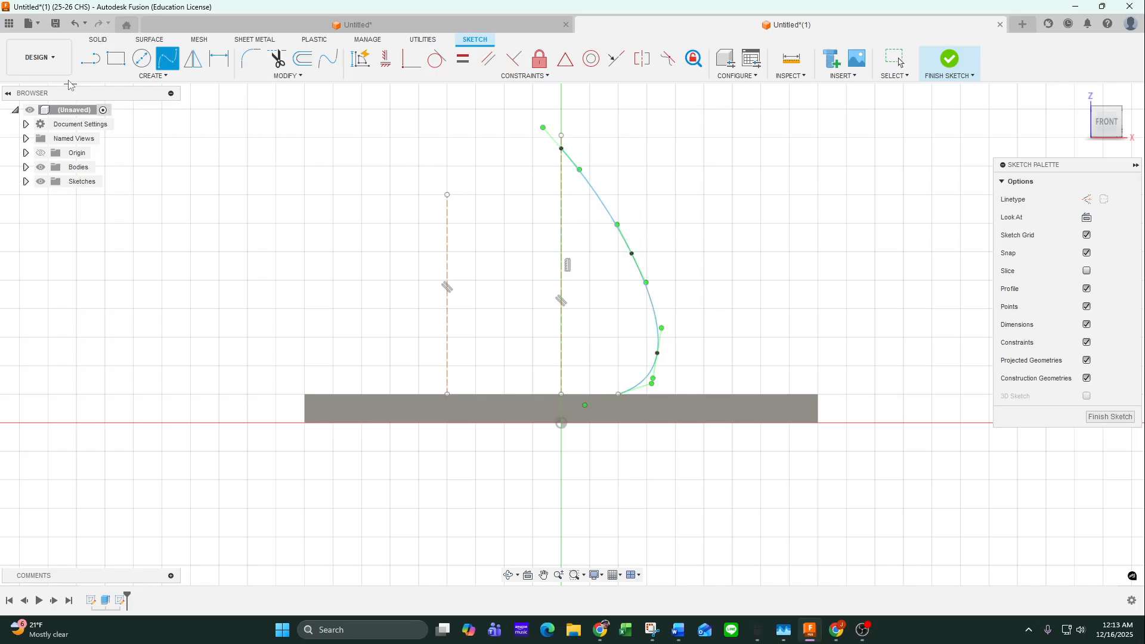
Close the spline profile with solid lines down the centre axis and along the plate's top edge to the spline's start
click(91, 59)
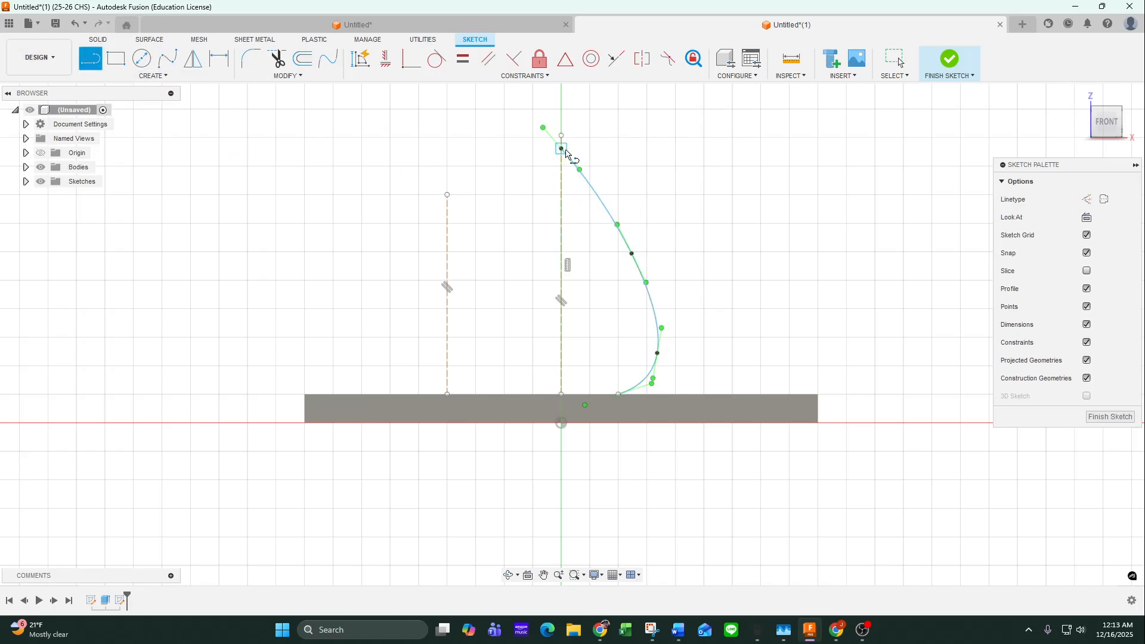
click(561, 150)
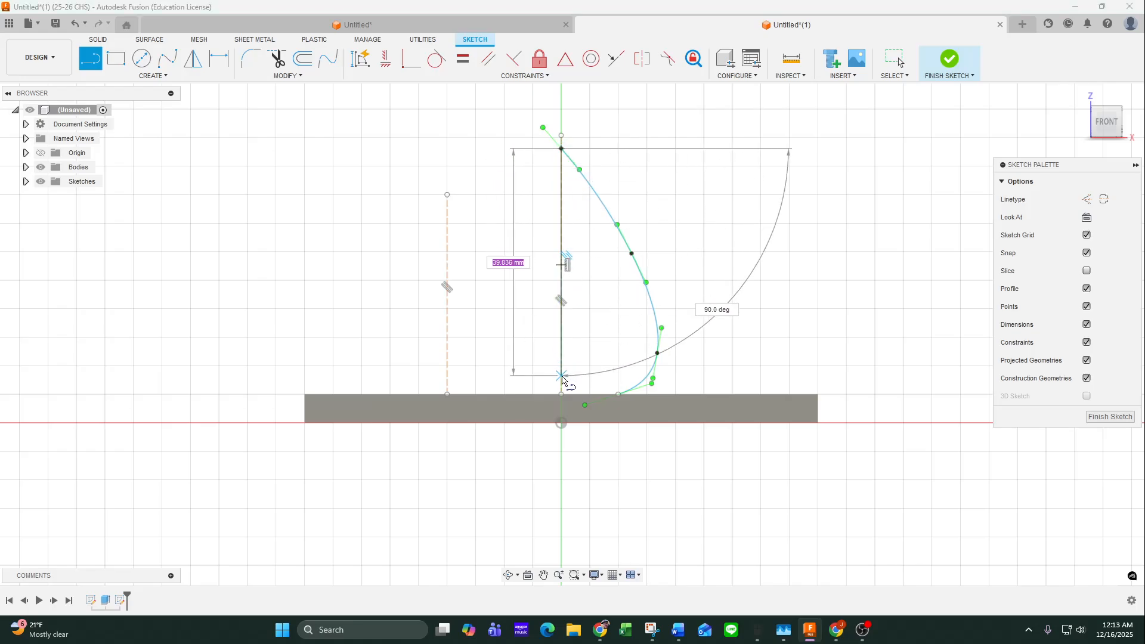
click(564, 396)
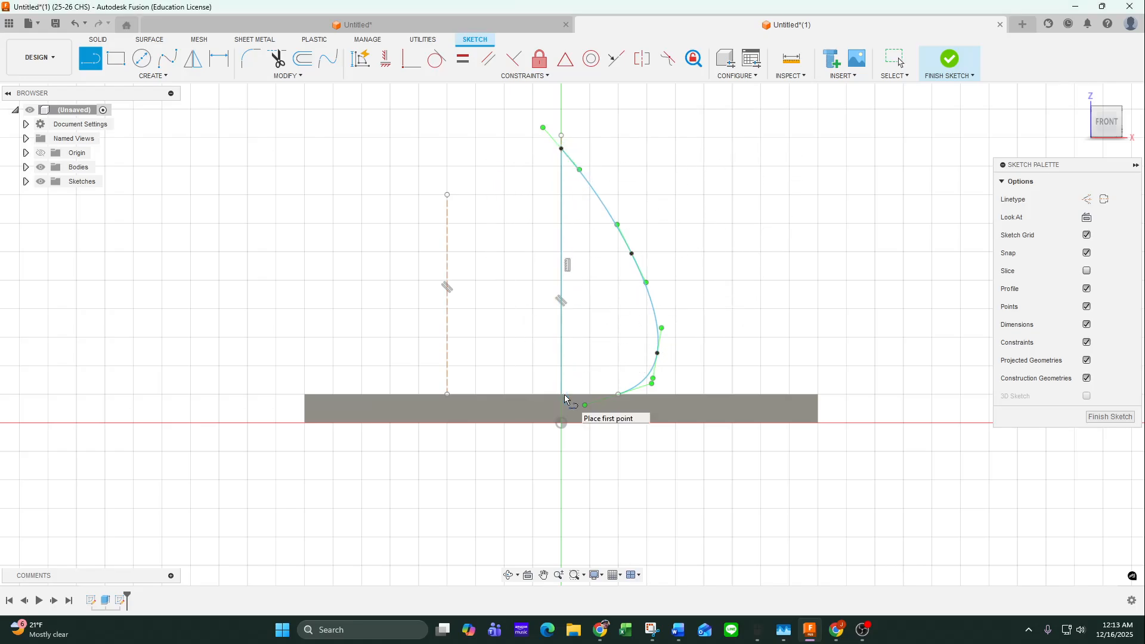
click(620, 395)
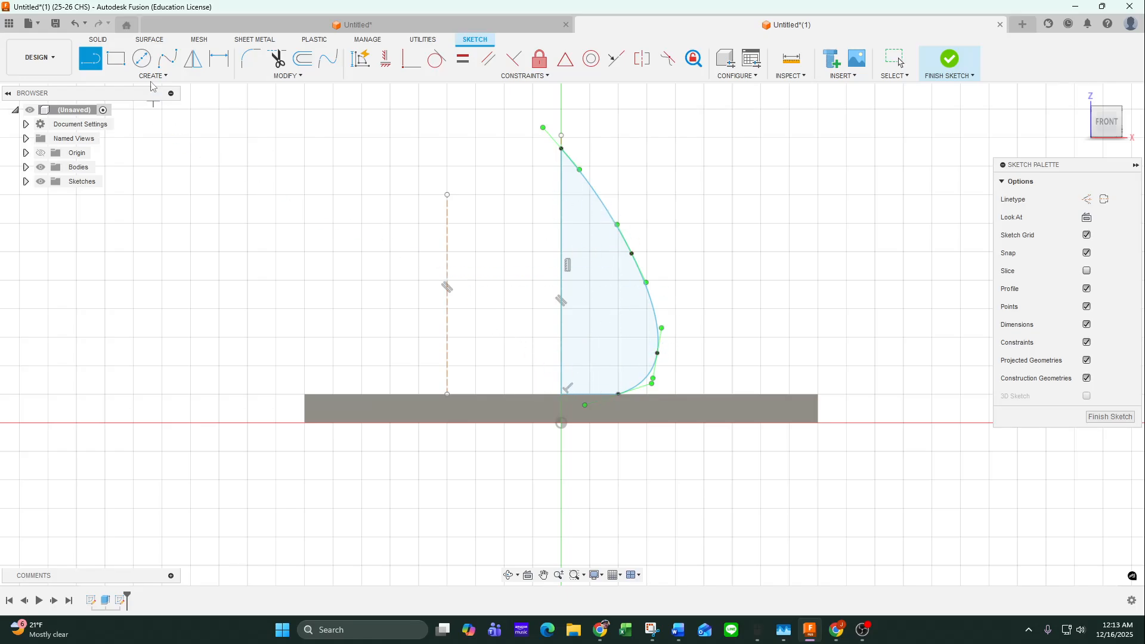
click(494, 394)
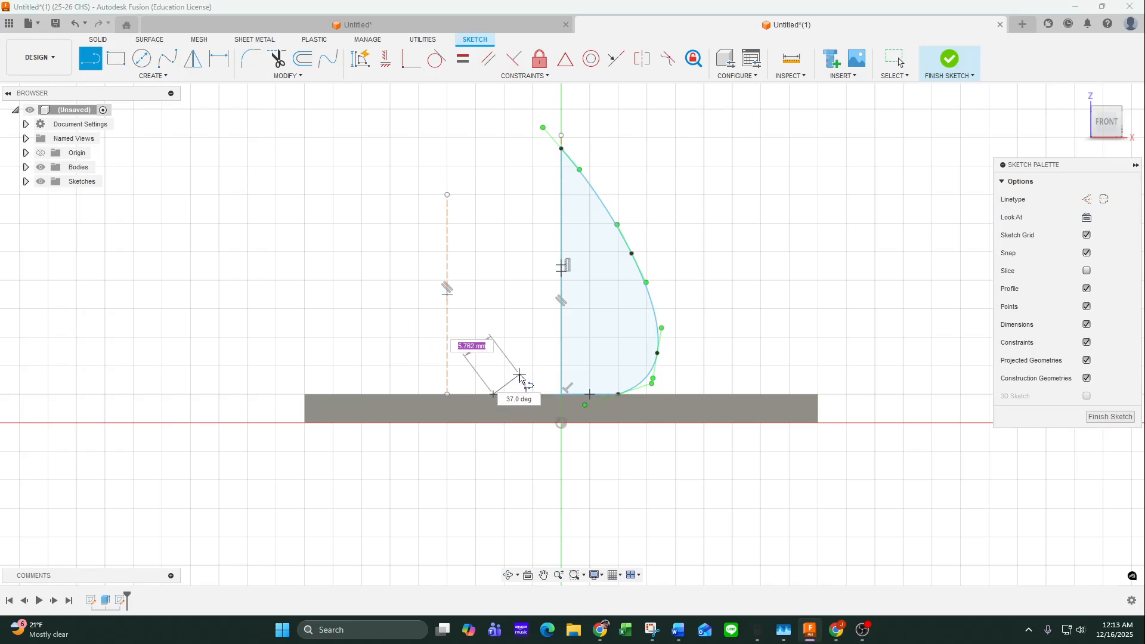
click(519, 376)
key(Escape)
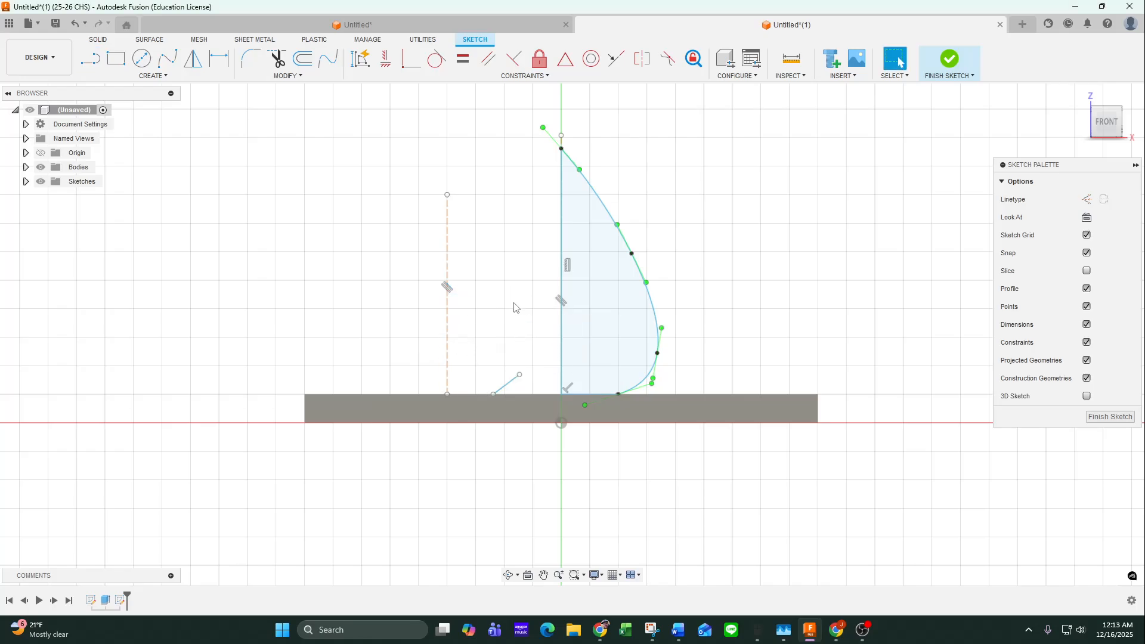
Draw a four-point spline from the plate's top edge between the axes, bulging outward and ending near the upper end of the left construction line
click(168, 58)
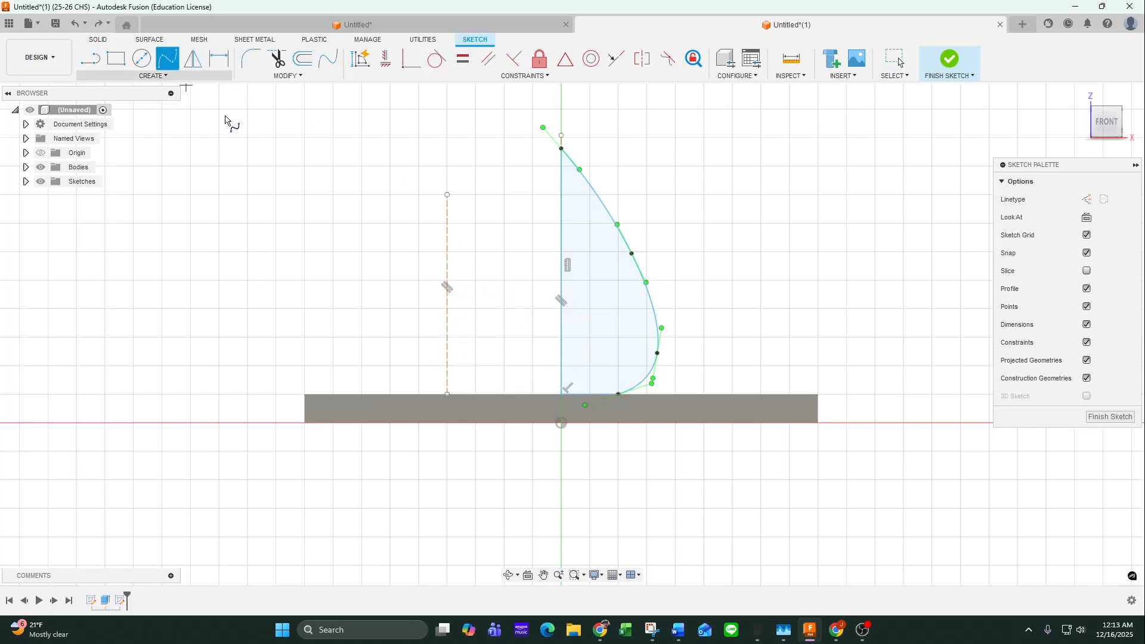
click(488, 395)
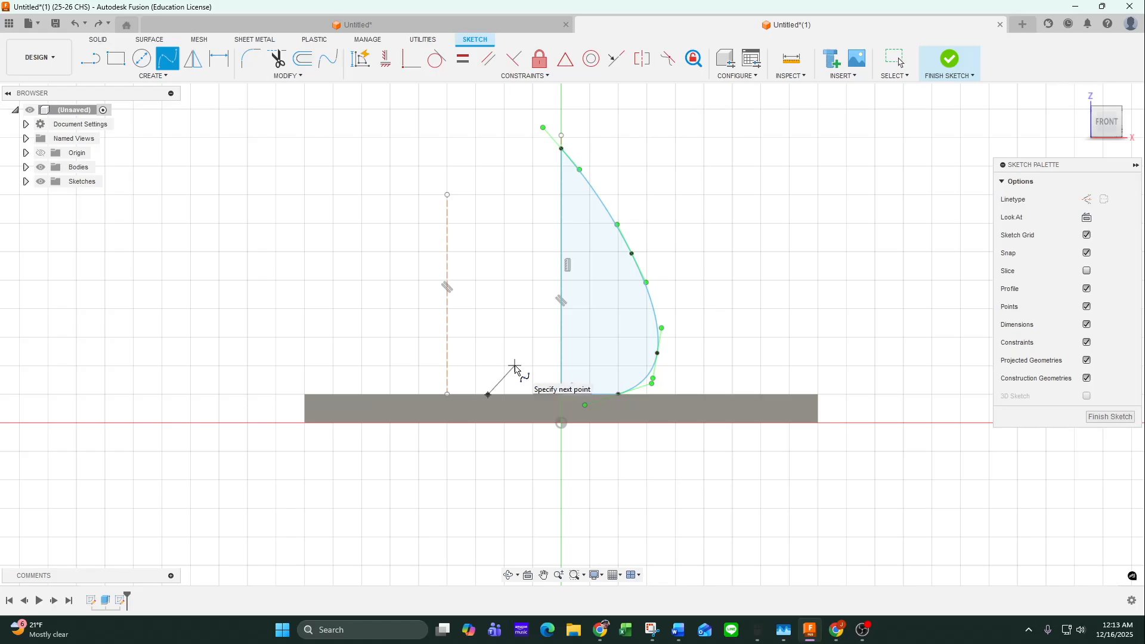
click(516, 365)
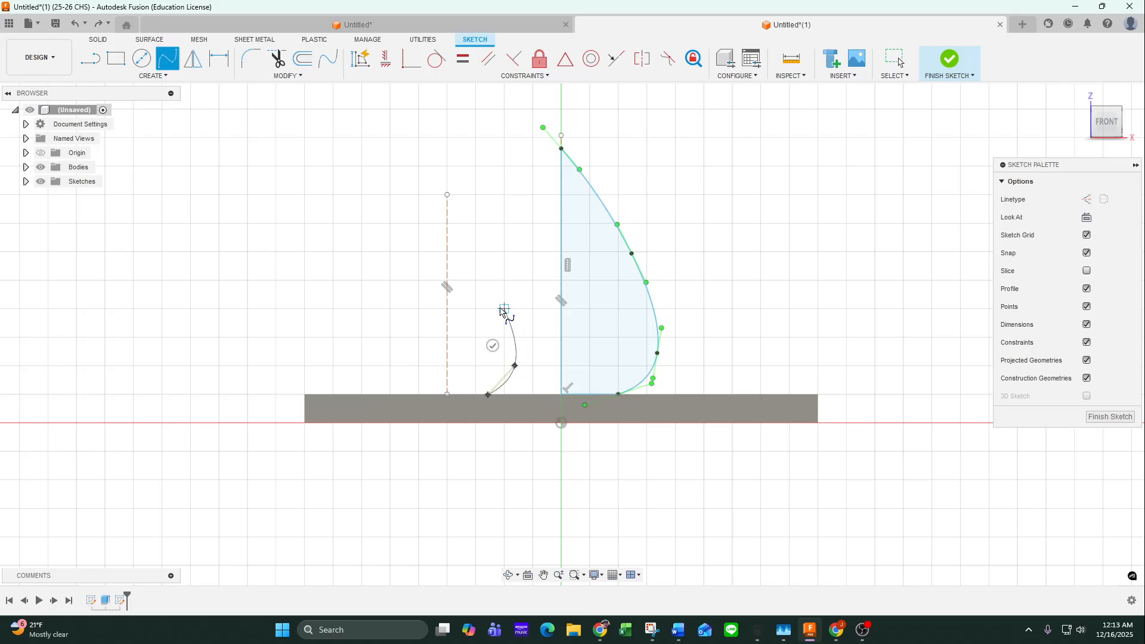
click(504, 309)
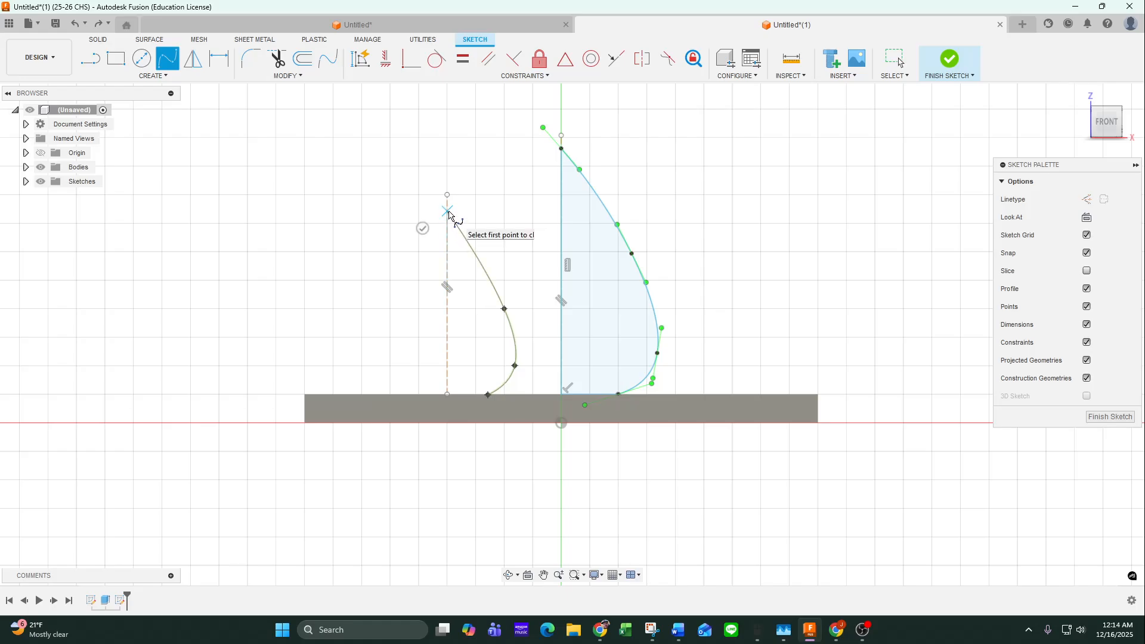
click(447, 212)
click(423, 228)
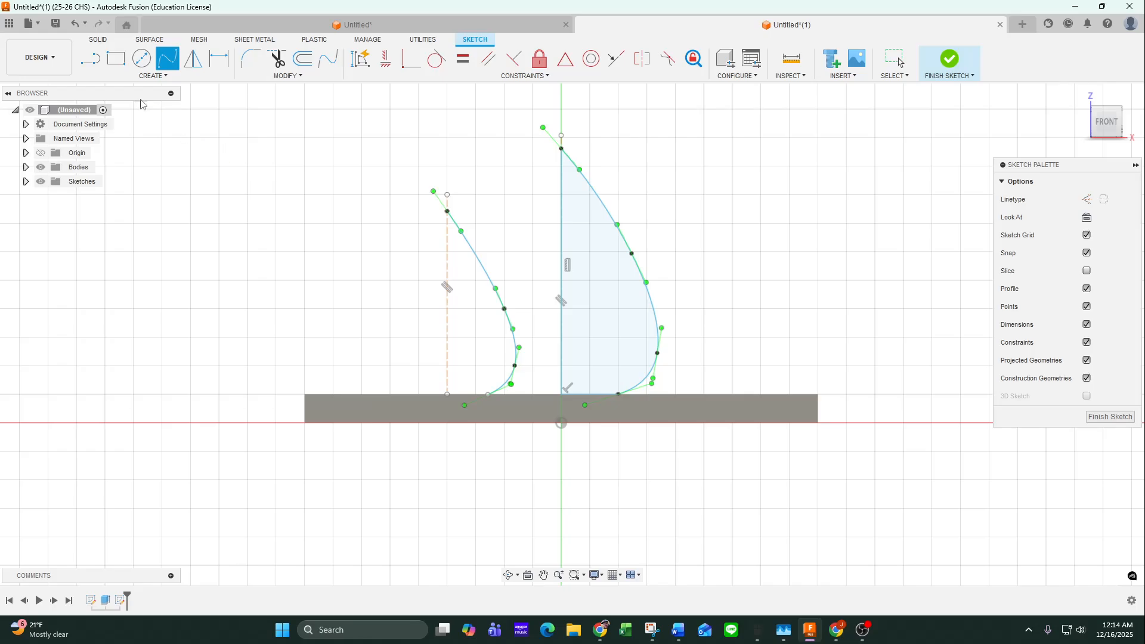
Close the smaller spline profile with lines down the left axis and along the plate's top edge, and finish the sketch
key(l)
click(447, 212)
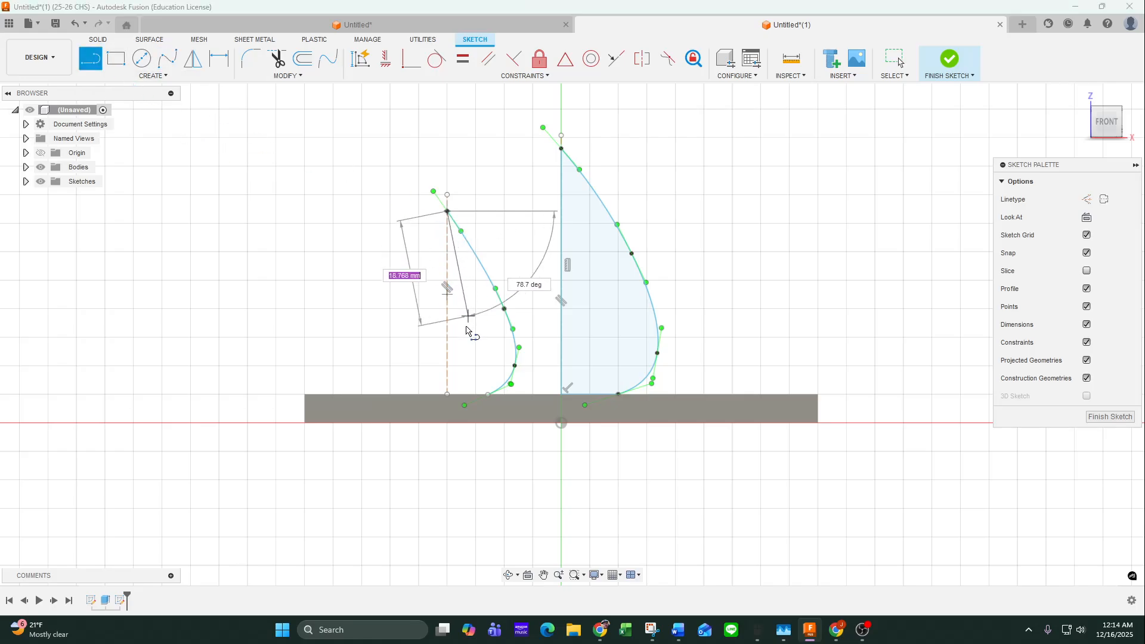
click(446, 395)
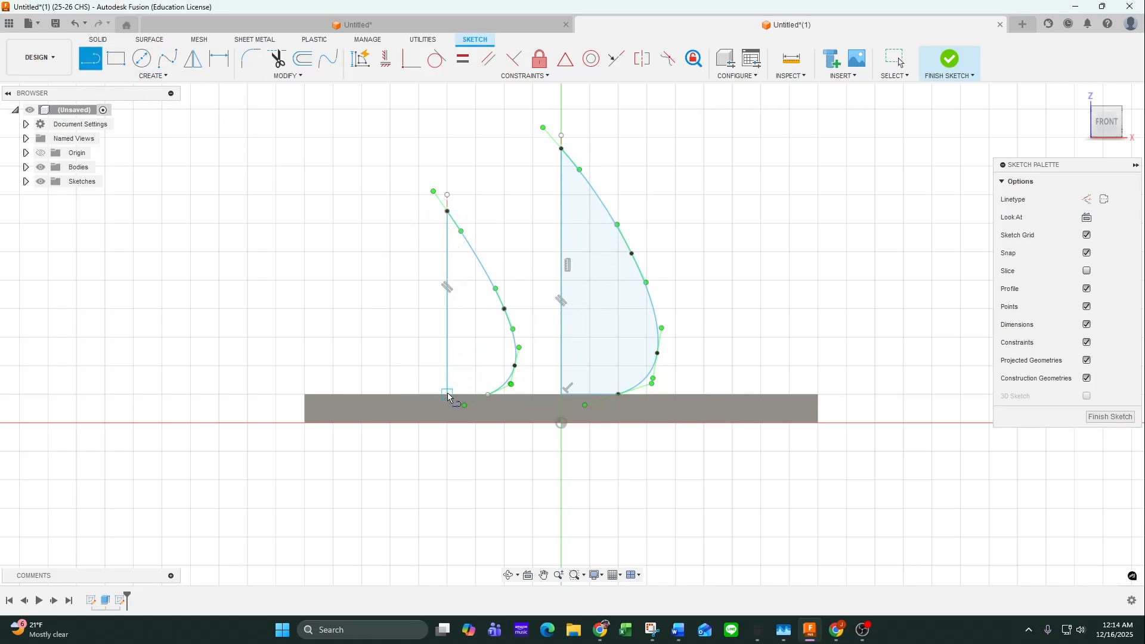
click(488, 395)
key(Escape)
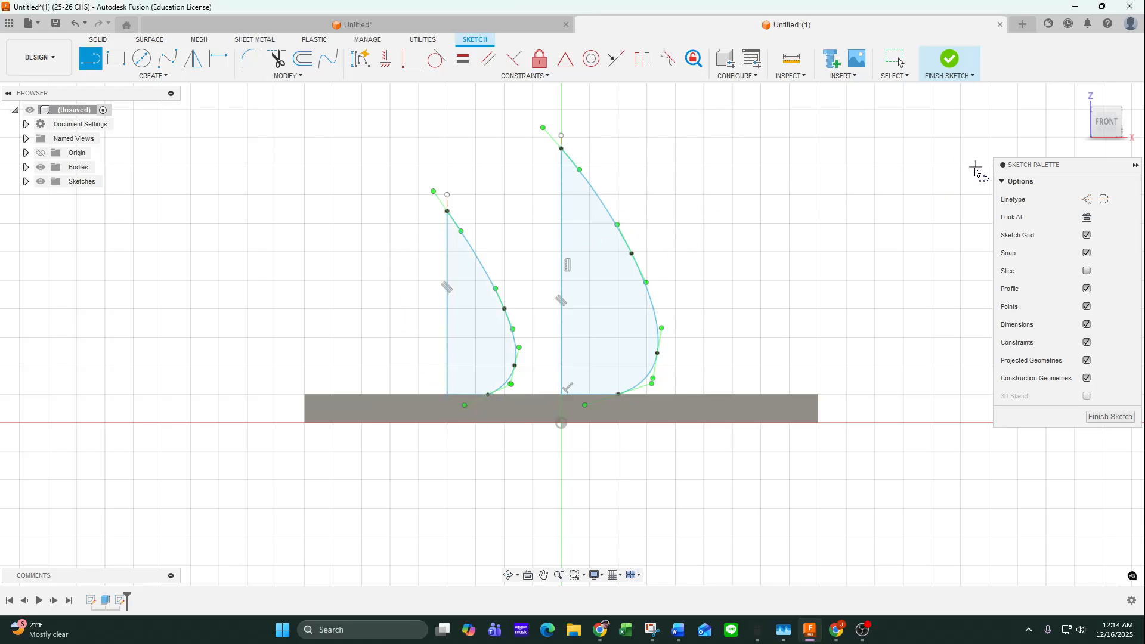
click(949, 60)
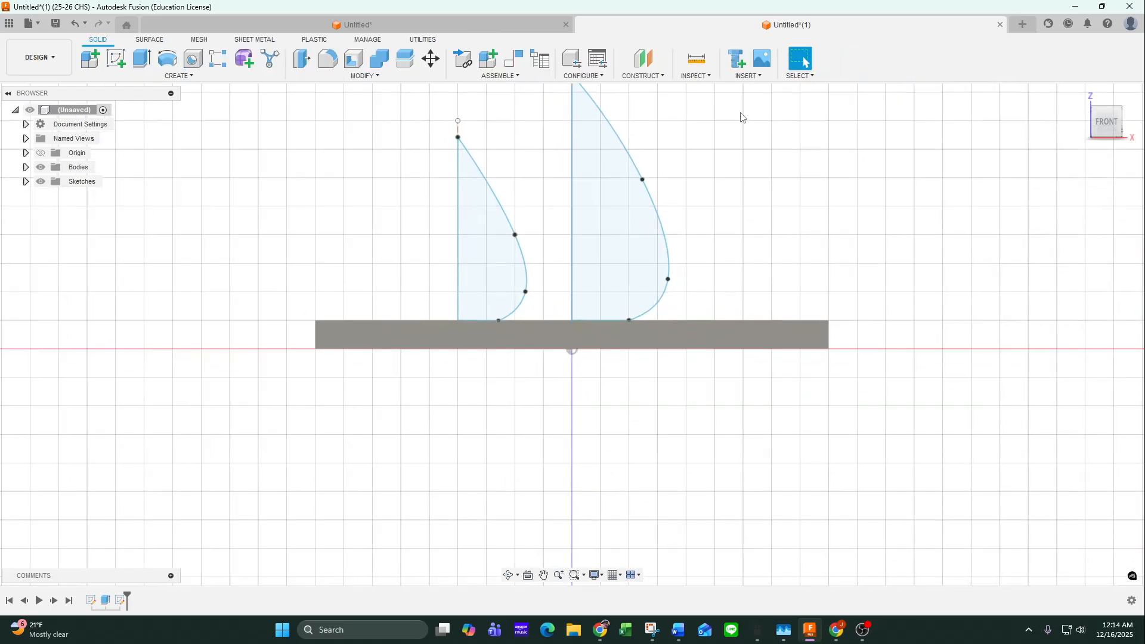
Revolve the larger profile 360 degrees about its vertical centre line, joined to the base plate
middle_drag(703, 142, 659, 265)
scroll(659, 266, down, 1)
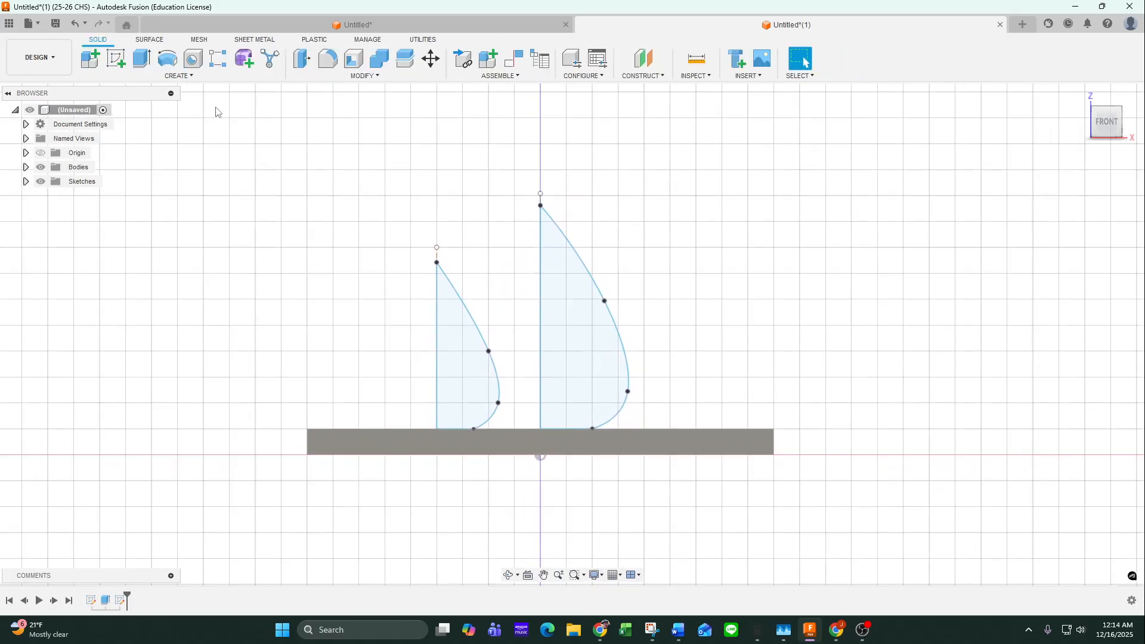
click(168, 60)
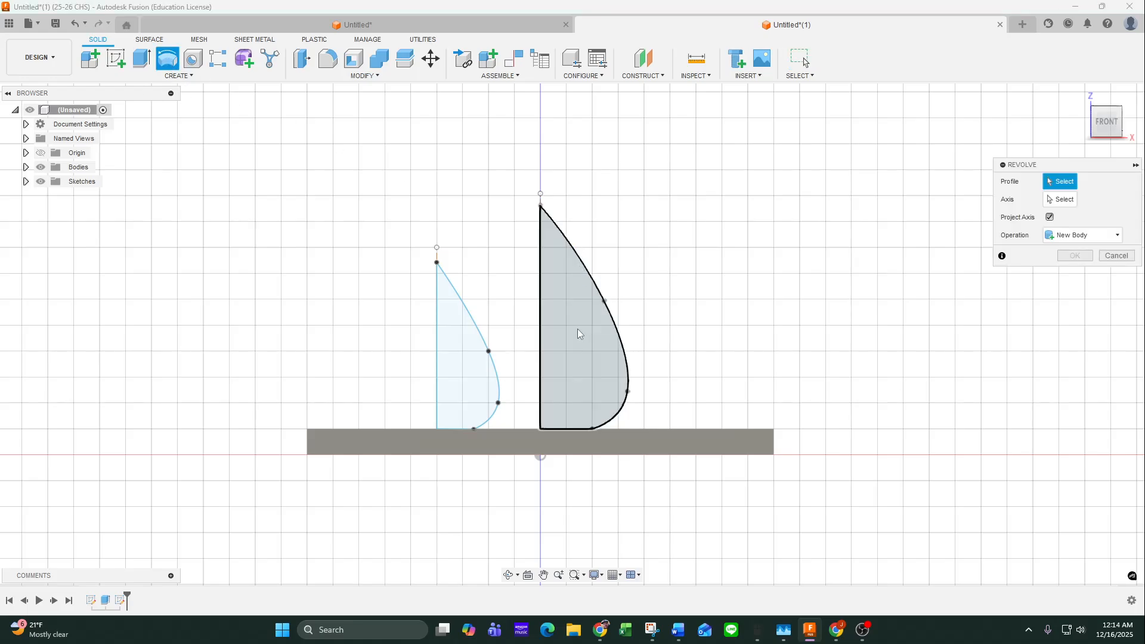
click(570, 347)
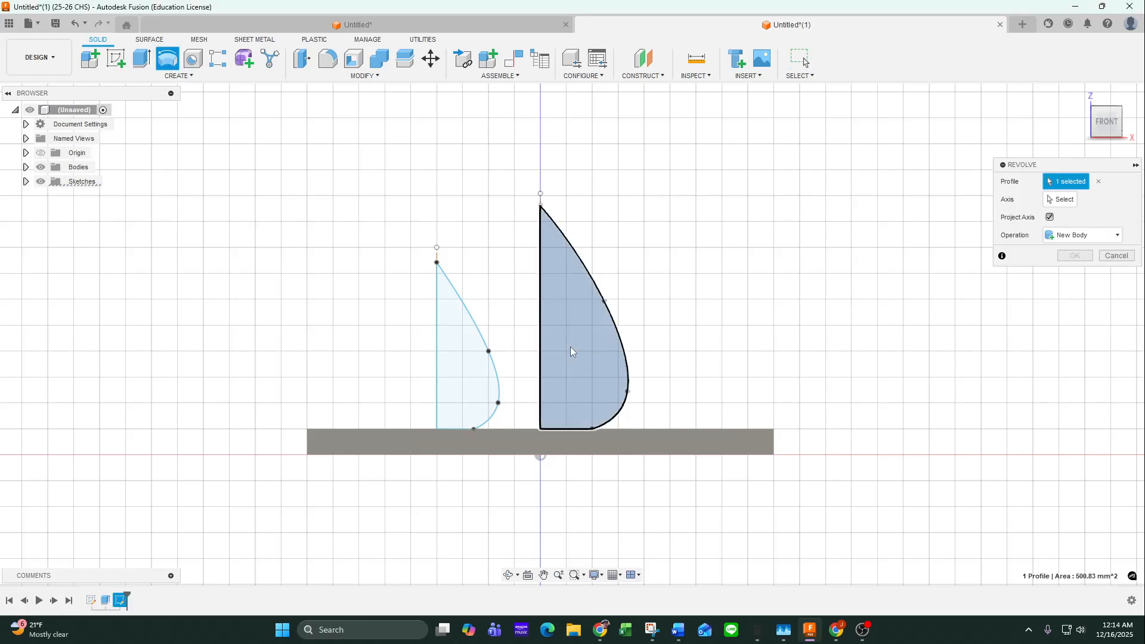
click(1062, 199)
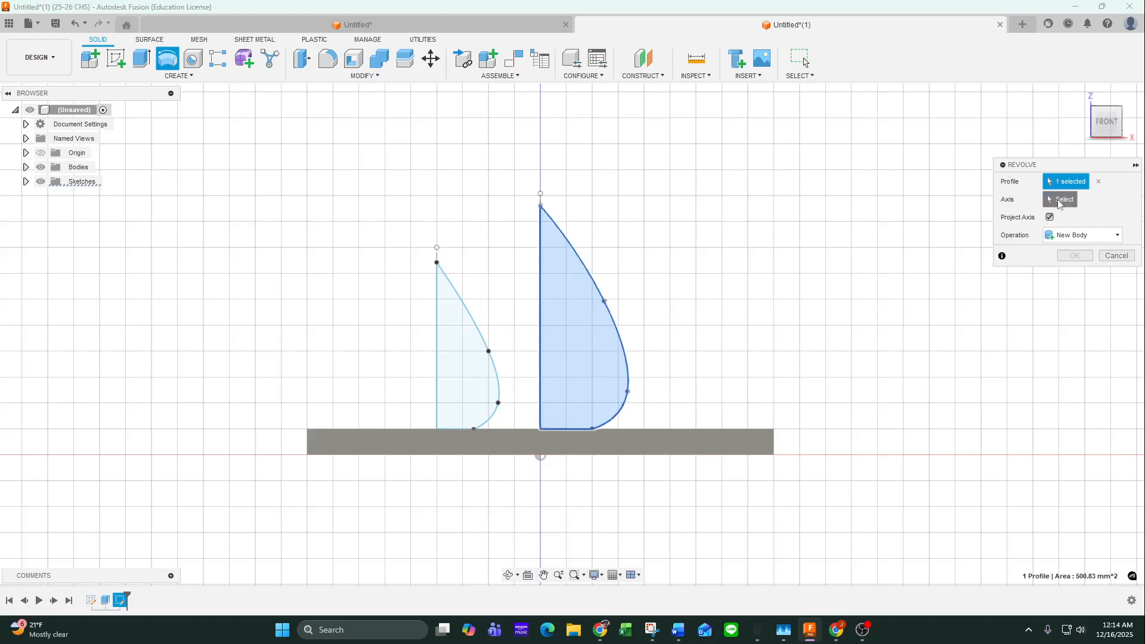
click(541, 353)
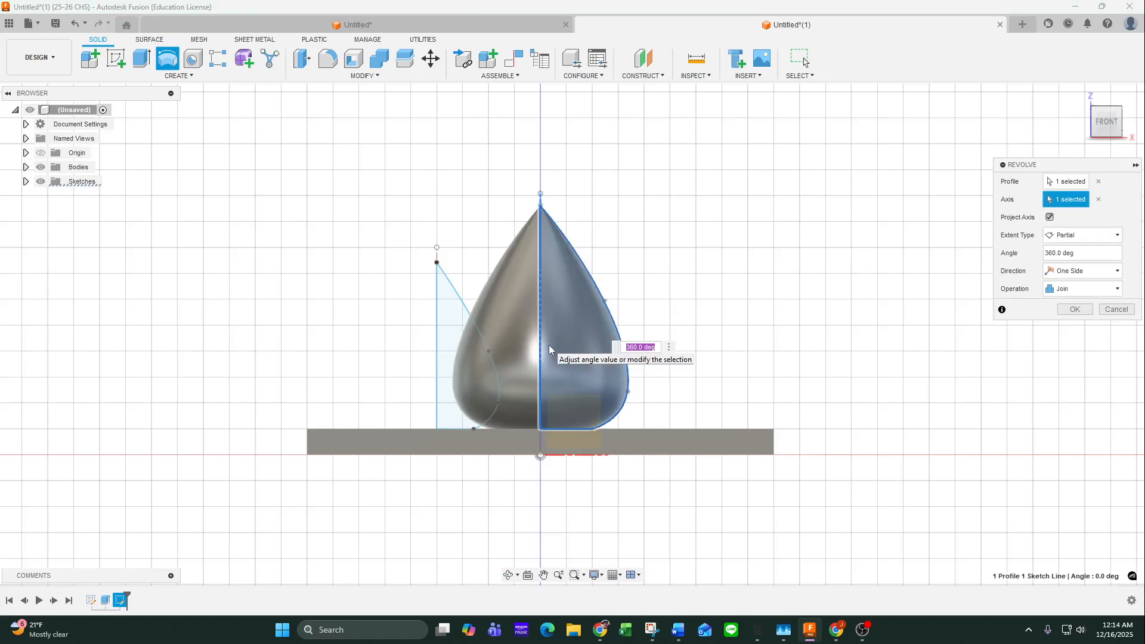
click(1073, 310)
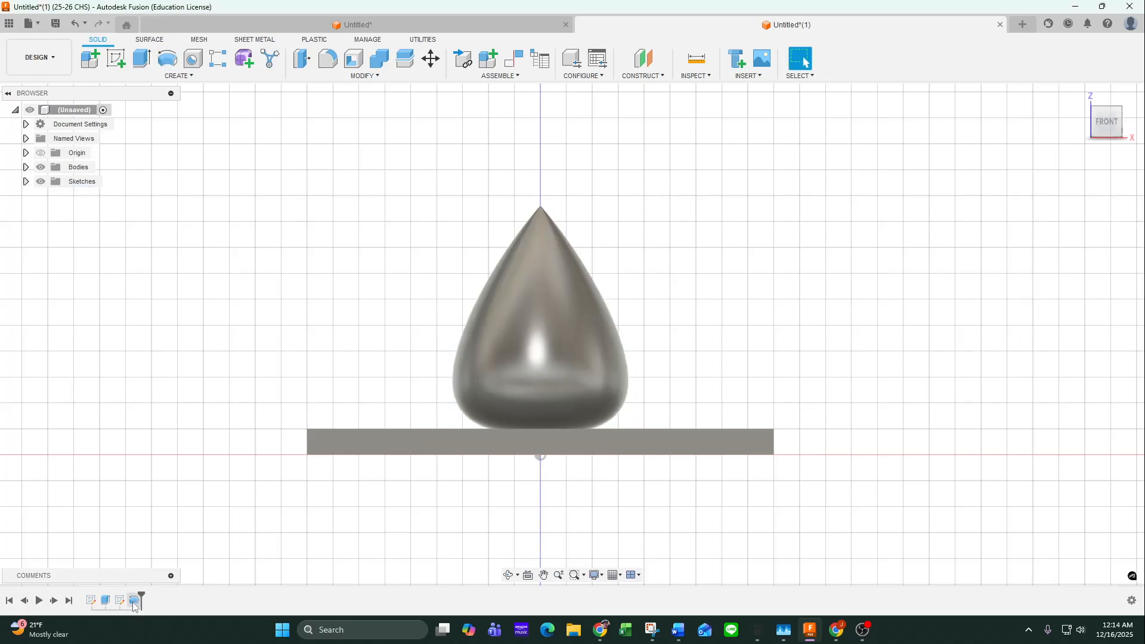
Edit the revolve feature and change its operation to New Body
double_click(134, 602)
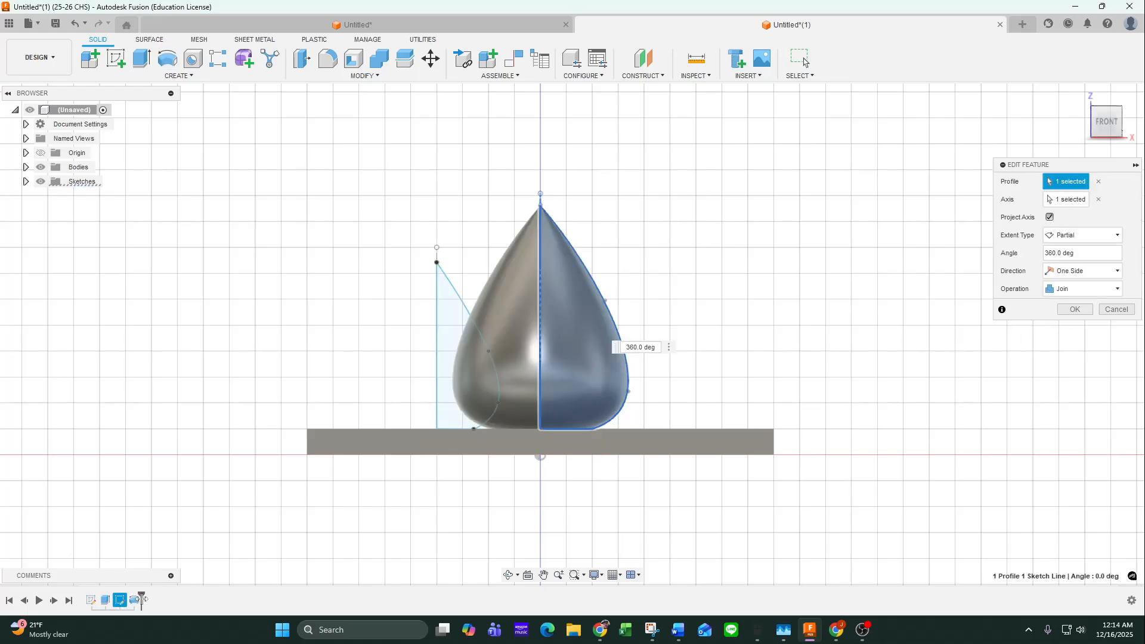
click(1049, 291)
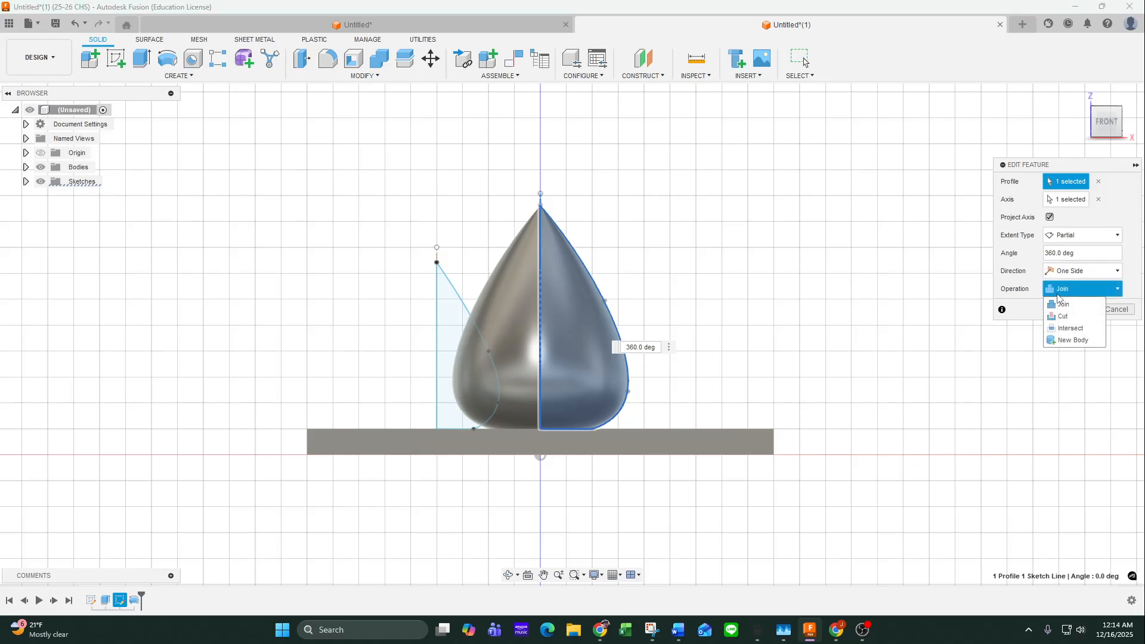
click(1071, 340)
click(1074, 310)
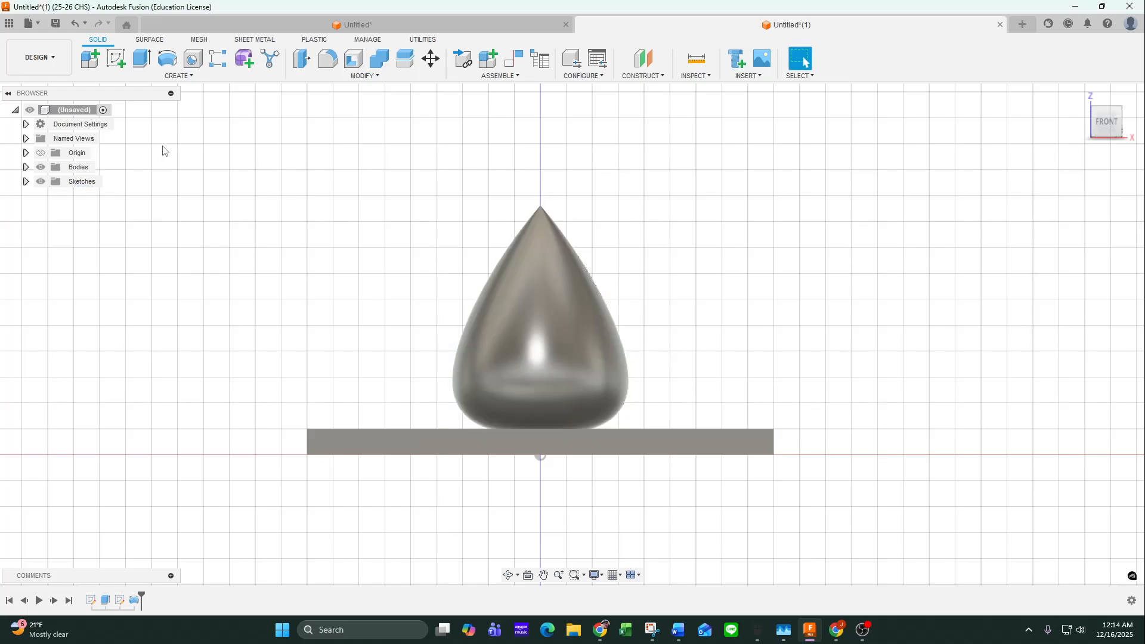
Make Sketch2 visible again and revolve the smaller profile 360 degrees about its vertical line as a new body
click(26, 181)
click(51, 210)
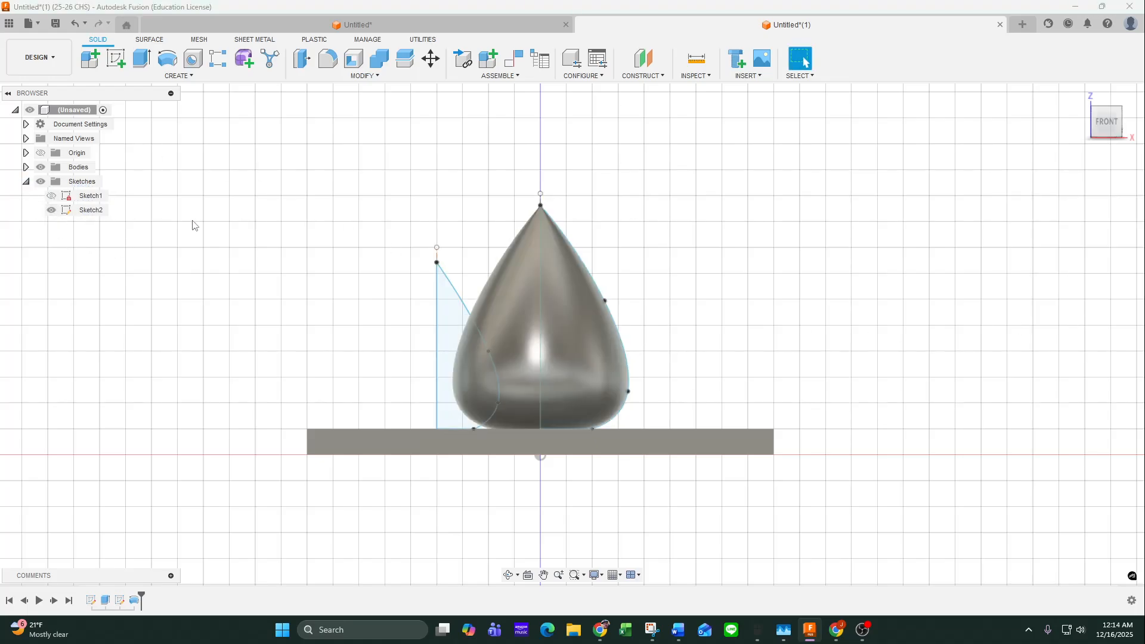
click(168, 58)
click(444, 316)
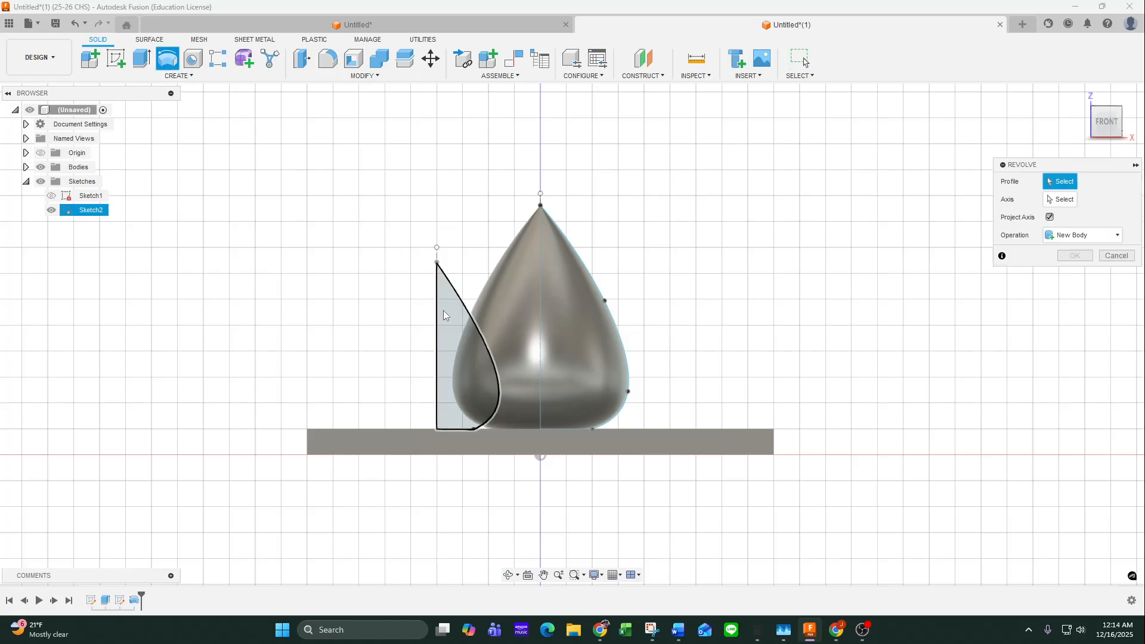
click(1061, 200)
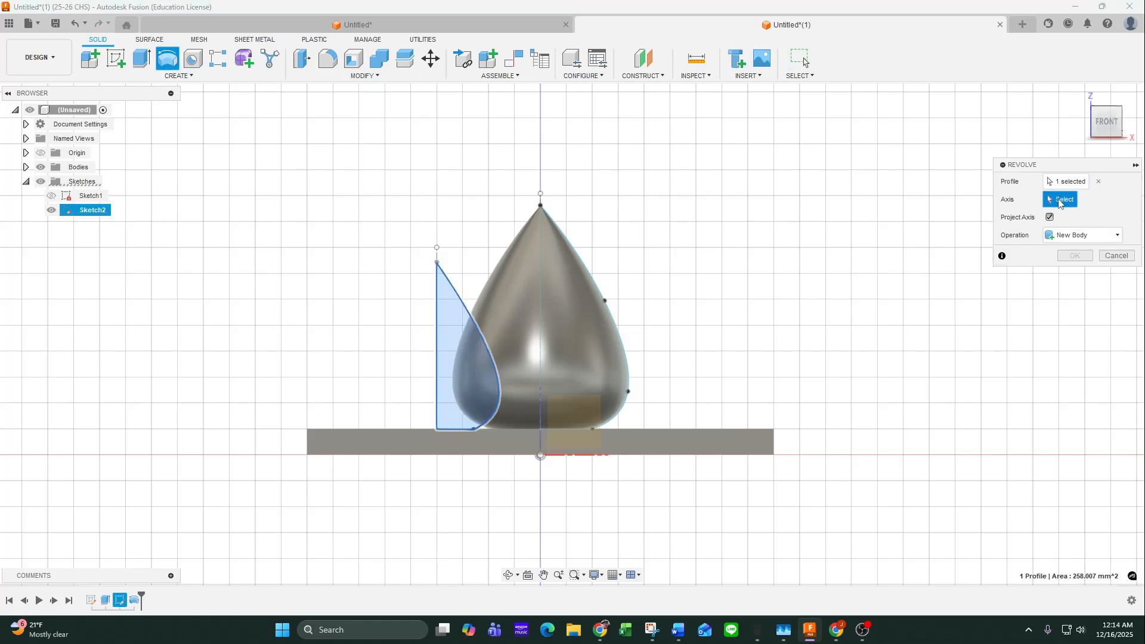
click(437, 358)
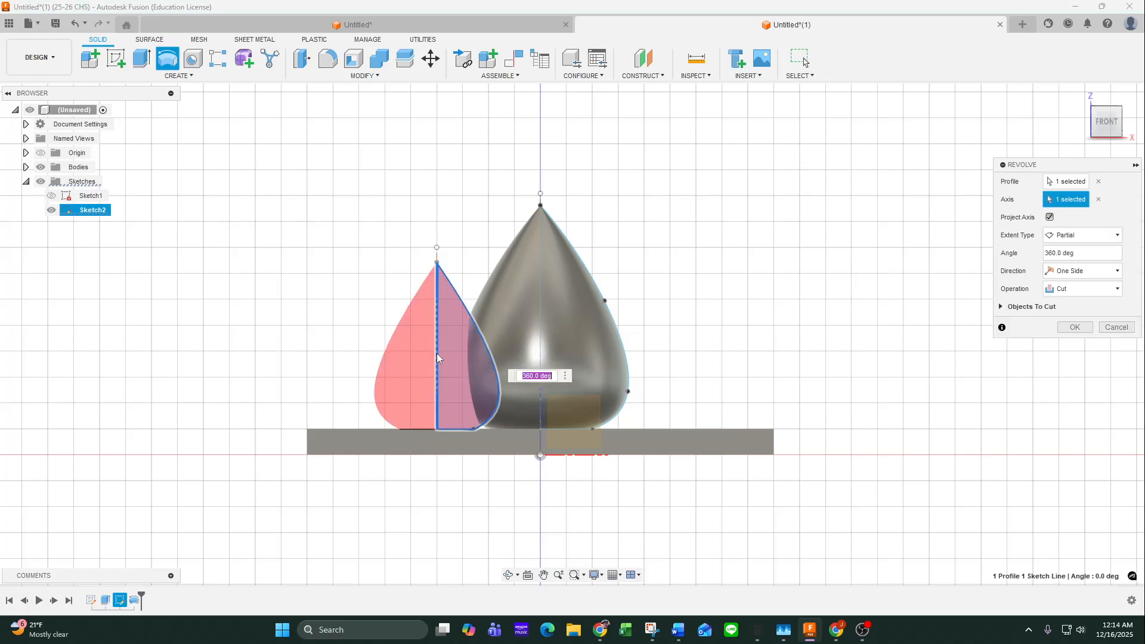
click(1082, 289)
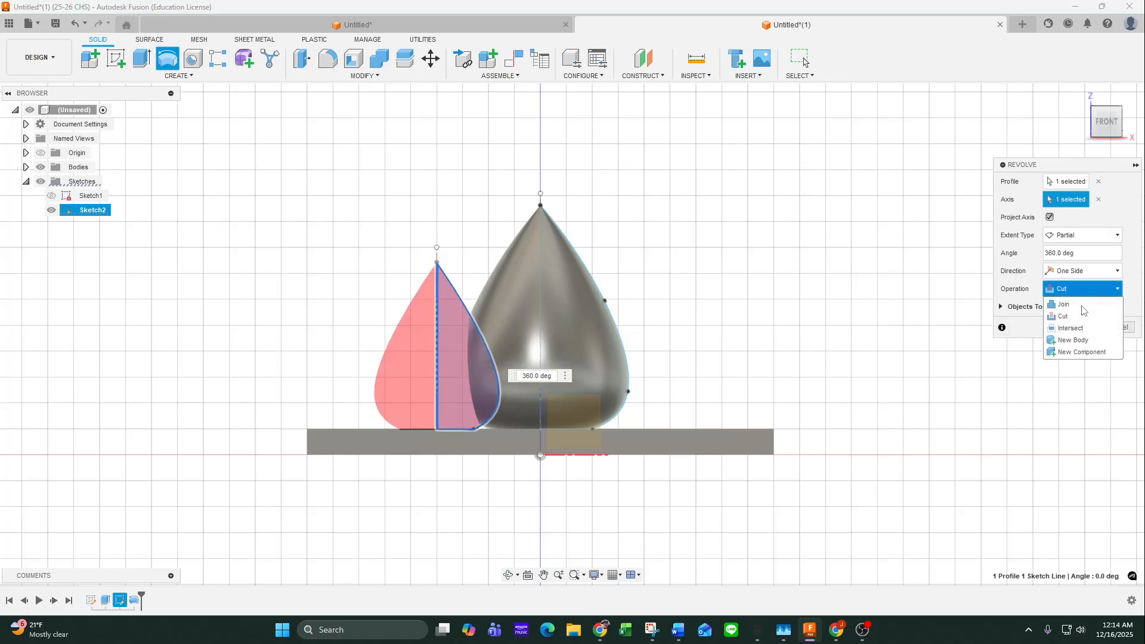
click(1073, 340)
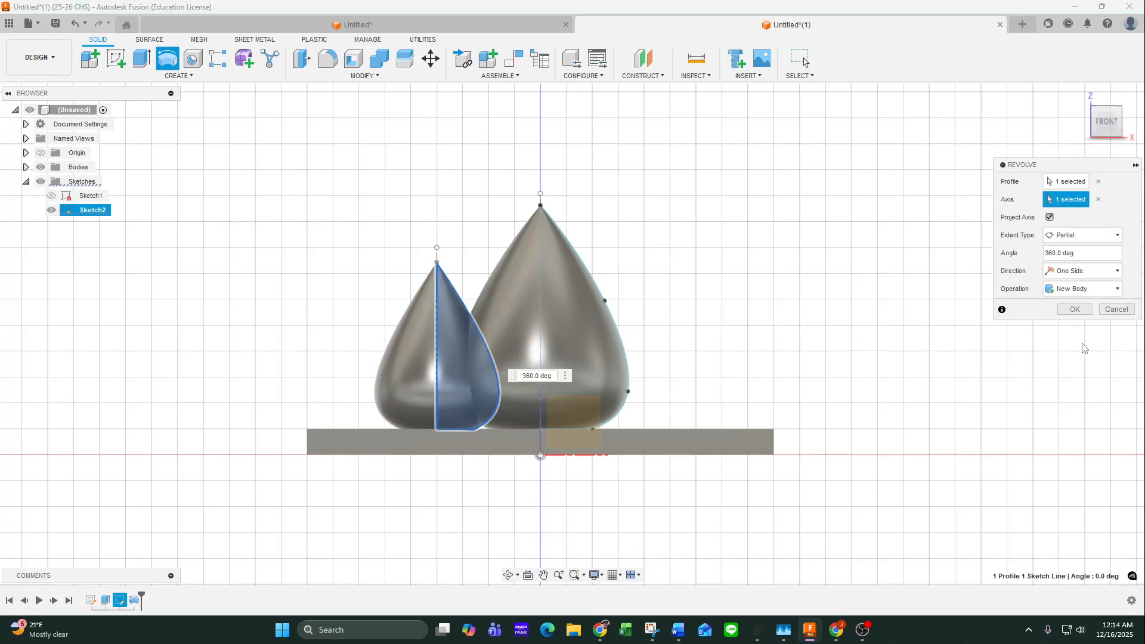
click(1075, 310)
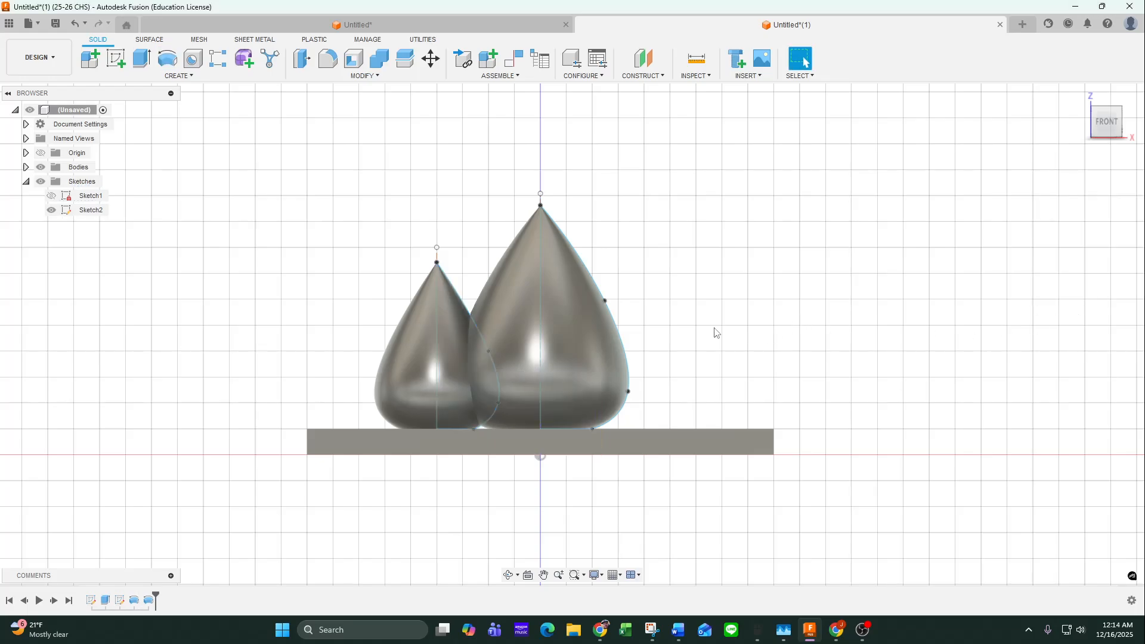
Recolour the design's Steel - Satin appearance to orange, RGB 210, 79, 19
shift+middle_drag(718, 303, 713, 332)
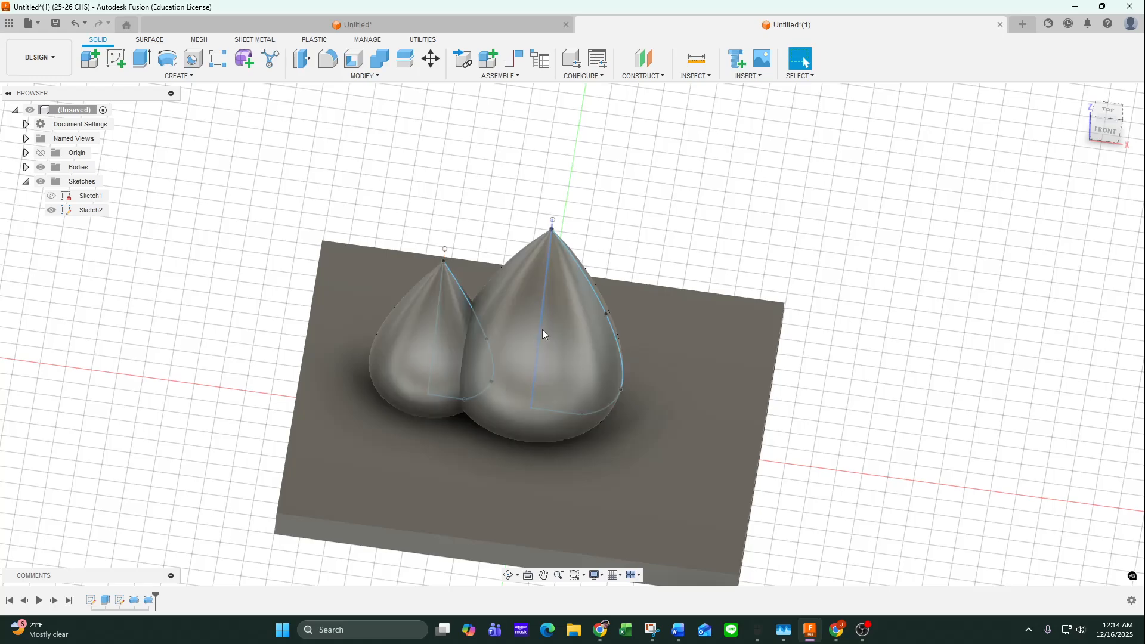
key(a)
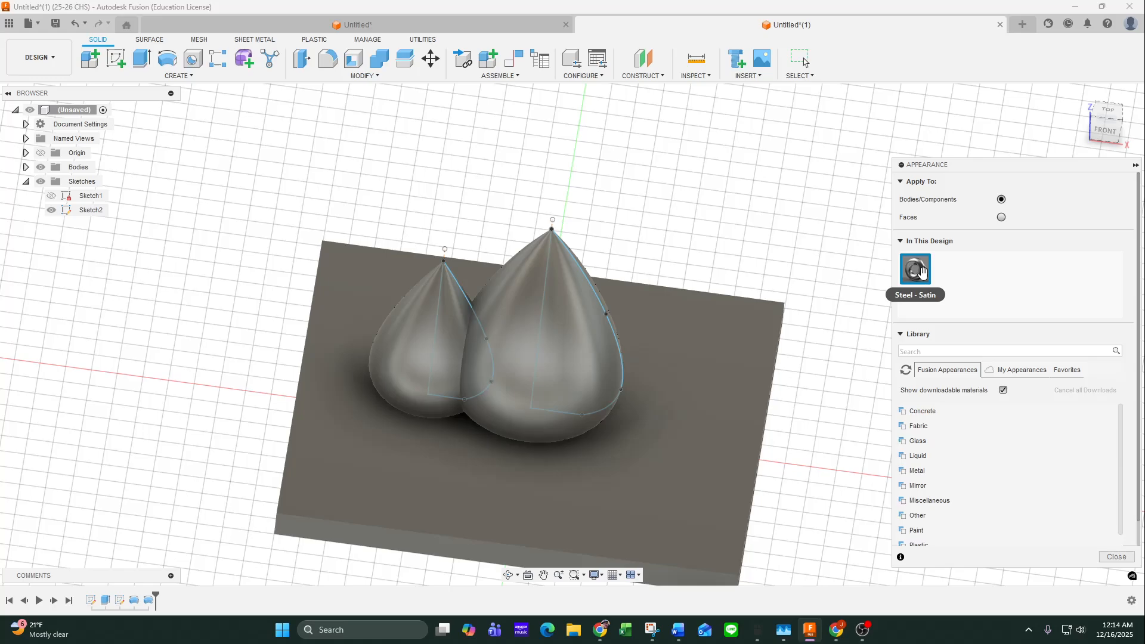
double_click(917, 270)
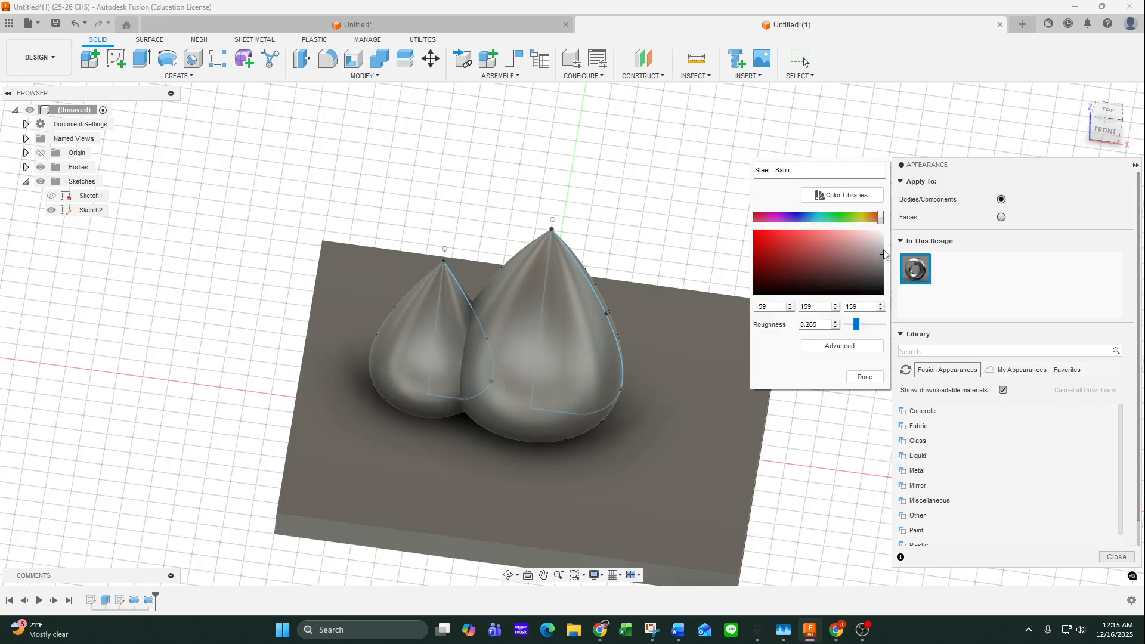
drag(878, 219, 874, 217)
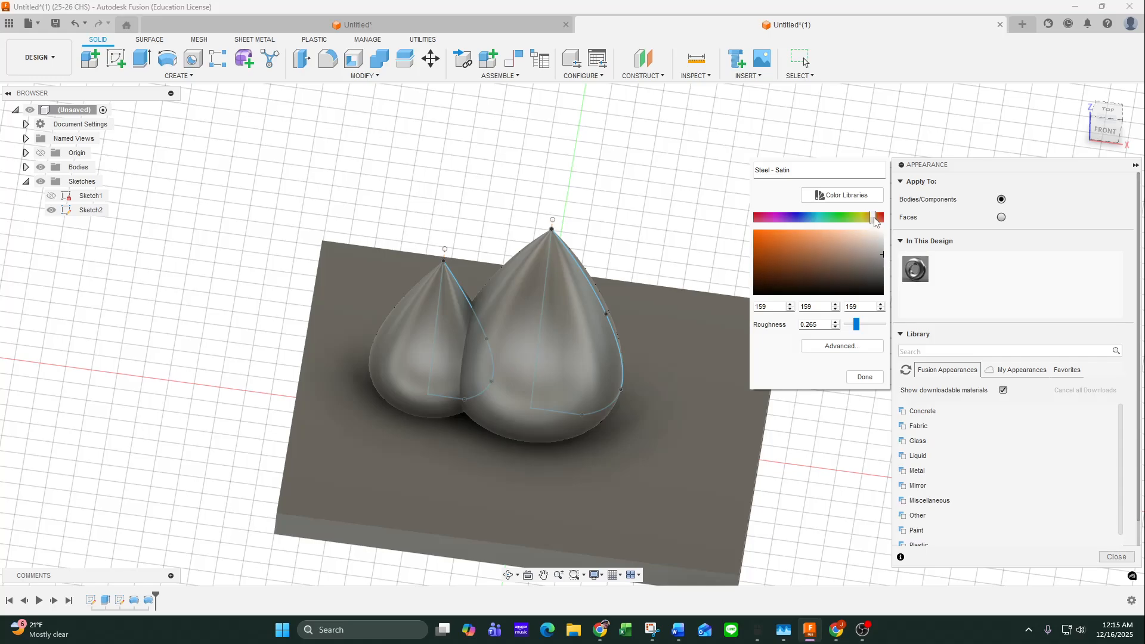
drag(882, 256, 768, 244)
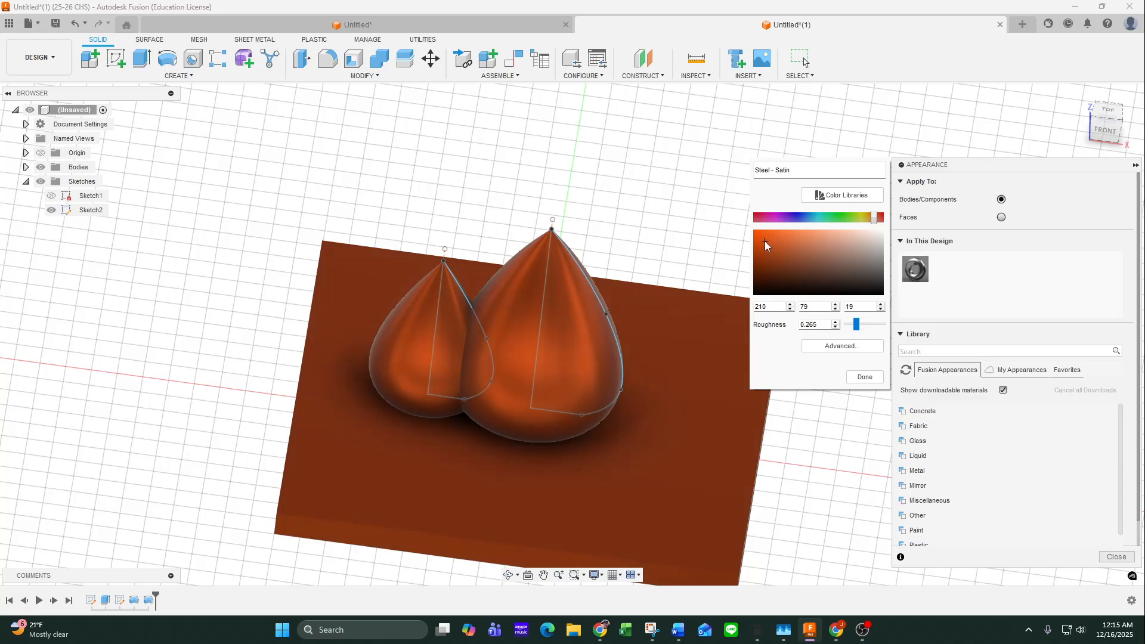
click(865, 377)
Search the appearance library for wood and apply Walnut - Glossy to the base plate
click(957, 351)
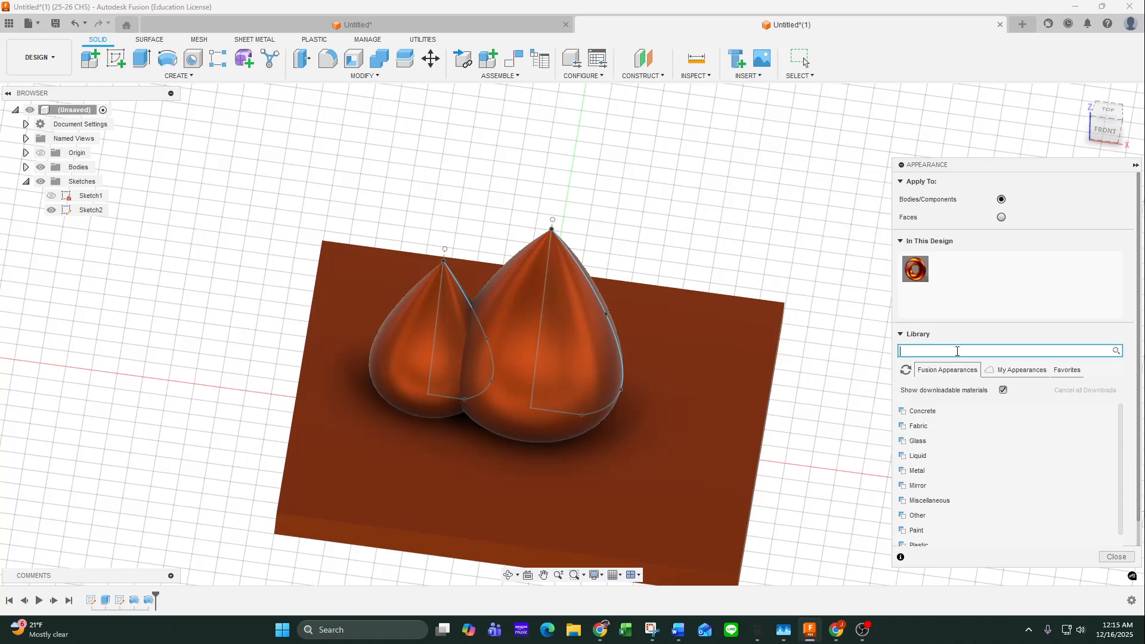
text(wood)
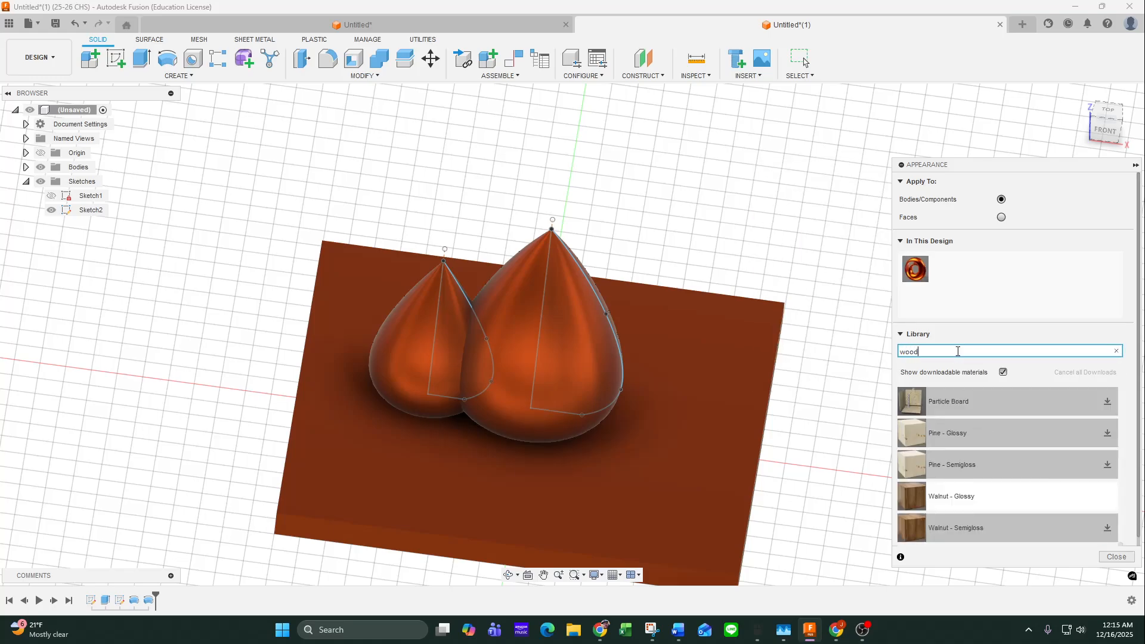
drag(960, 497, 737, 406)
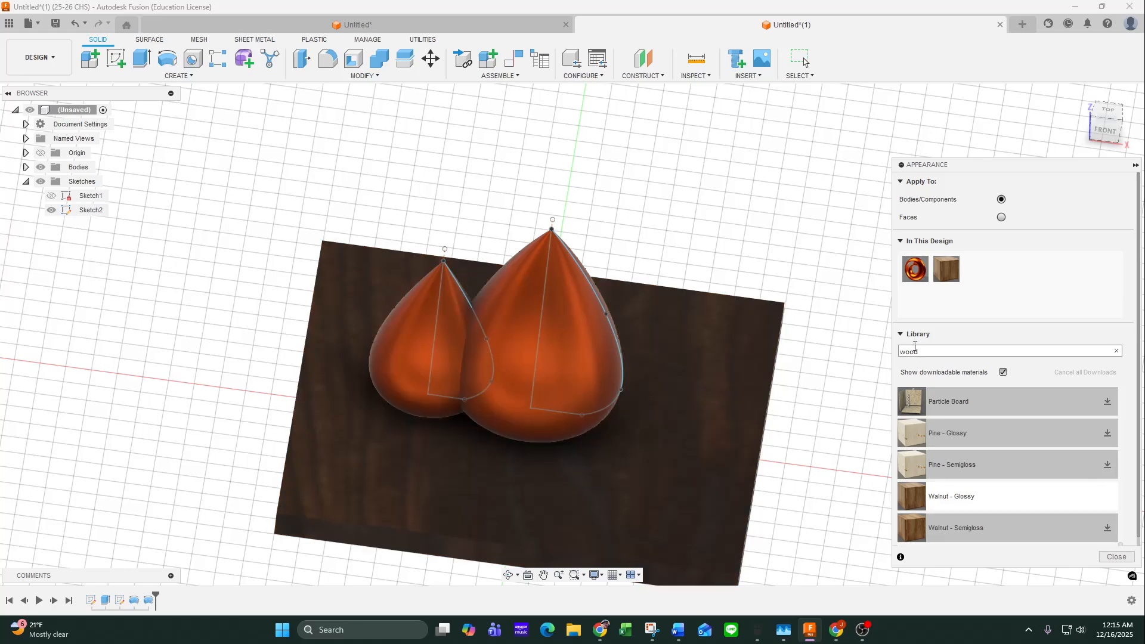
Duplicate the orange Steel - Satin appearance in the design and reapply Walnut - Glossy to the base plate
right_click(913, 272)
click(942, 297)
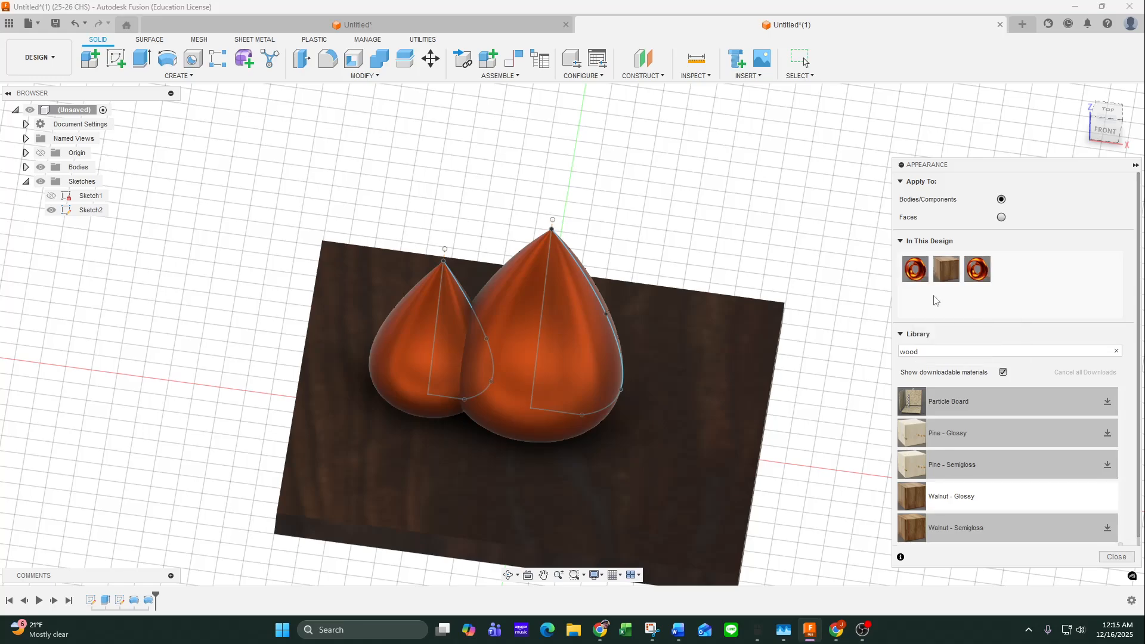
mouse_move(948, 268)
mouse_down()
mouse_move(1003, 267)
mouse_move(932, 273)
mouse_move(942, 274)
mouse_up()
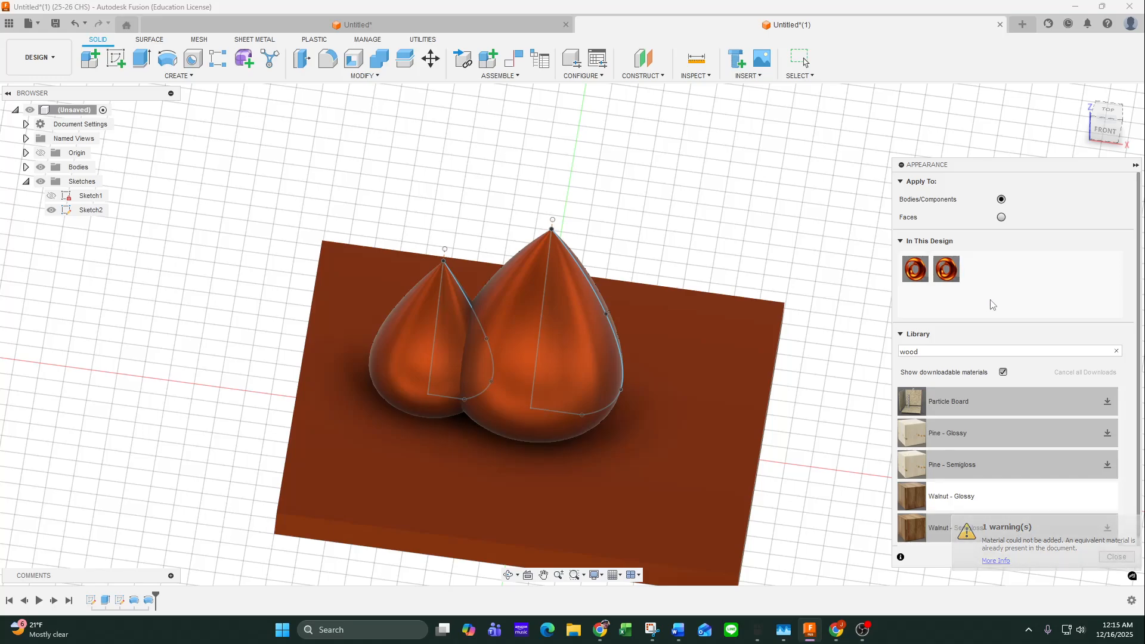
drag(962, 494, 752, 435)
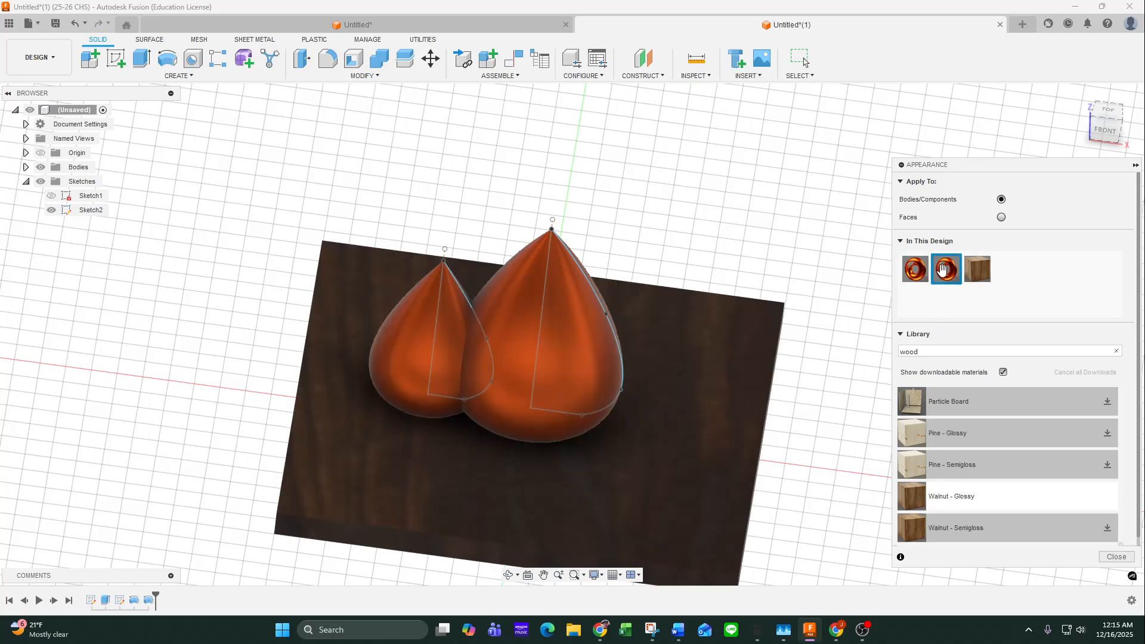
Recolour the duplicated Steel - Satin (1) appearance to RGB 210, 124, 19 and apply it to the smaller teardrop body
double_click(946, 272)
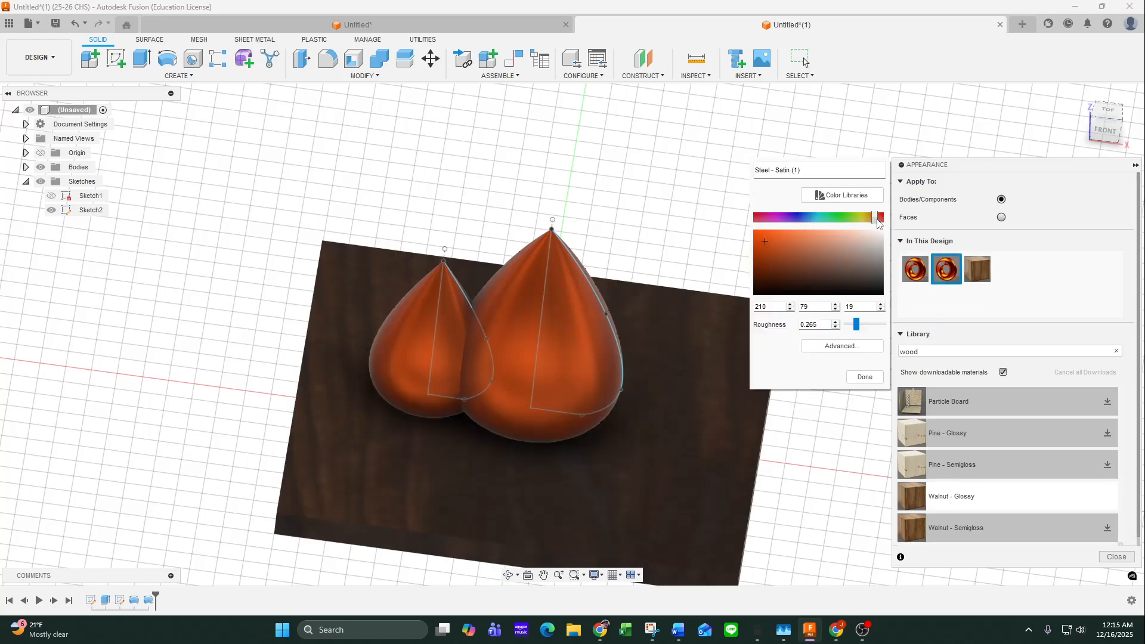
drag(875, 222, 869, 222)
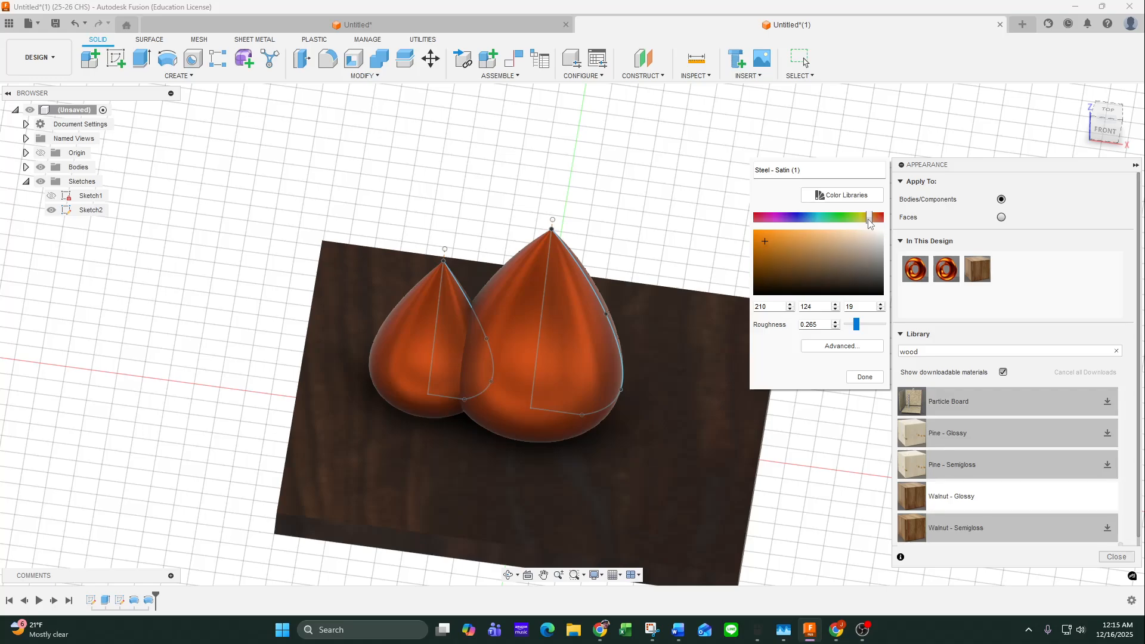
click(865, 377)
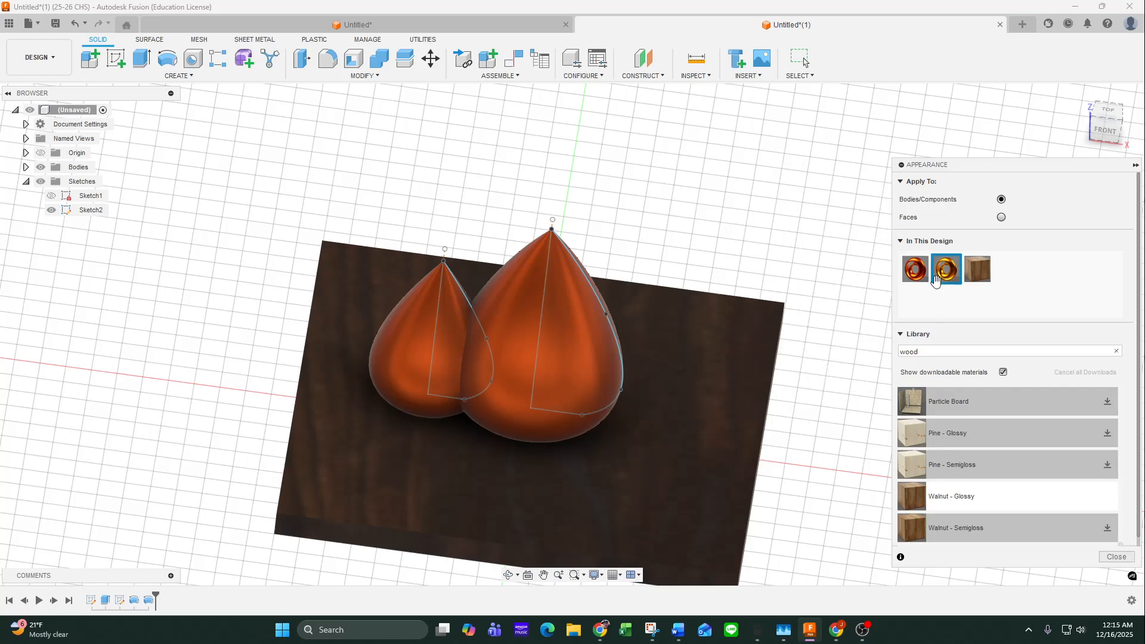
drag(936, 280, 415, 370)
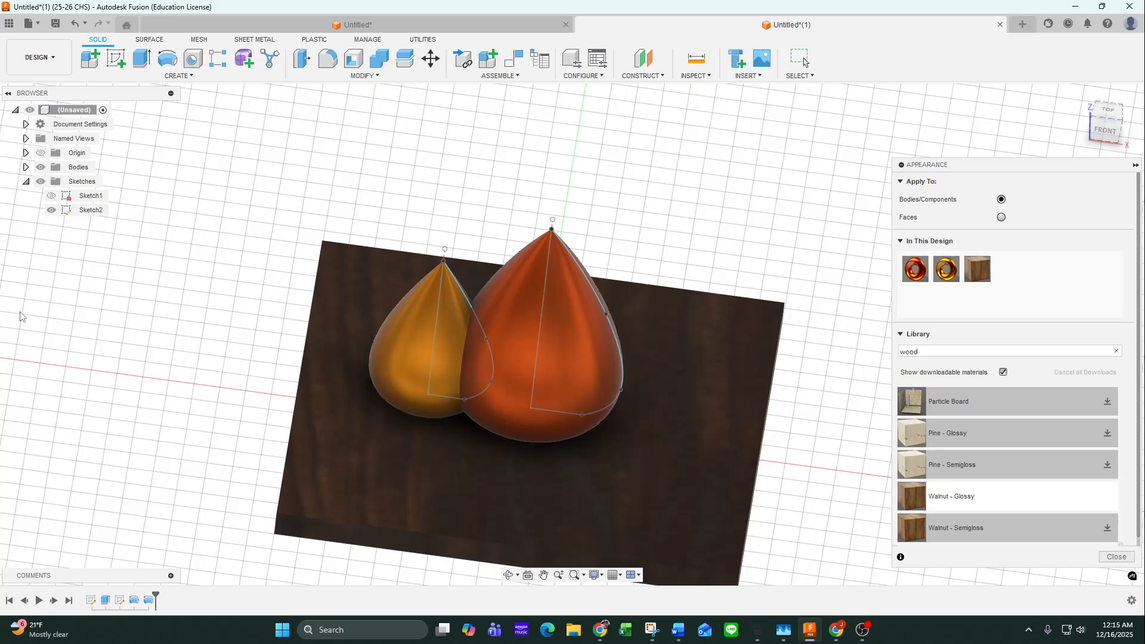
Hide Sketch2 and create a full circular pattern of the smaller teardrop body about the vertical axis with a quantity of 5
click(52, 210)
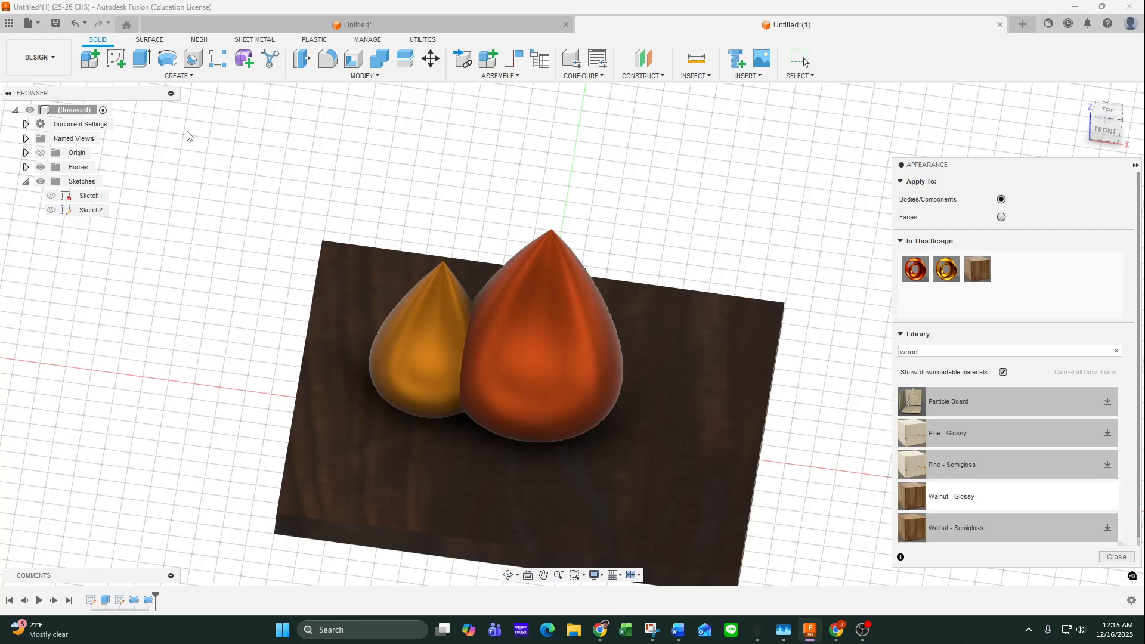
click(177, 75)
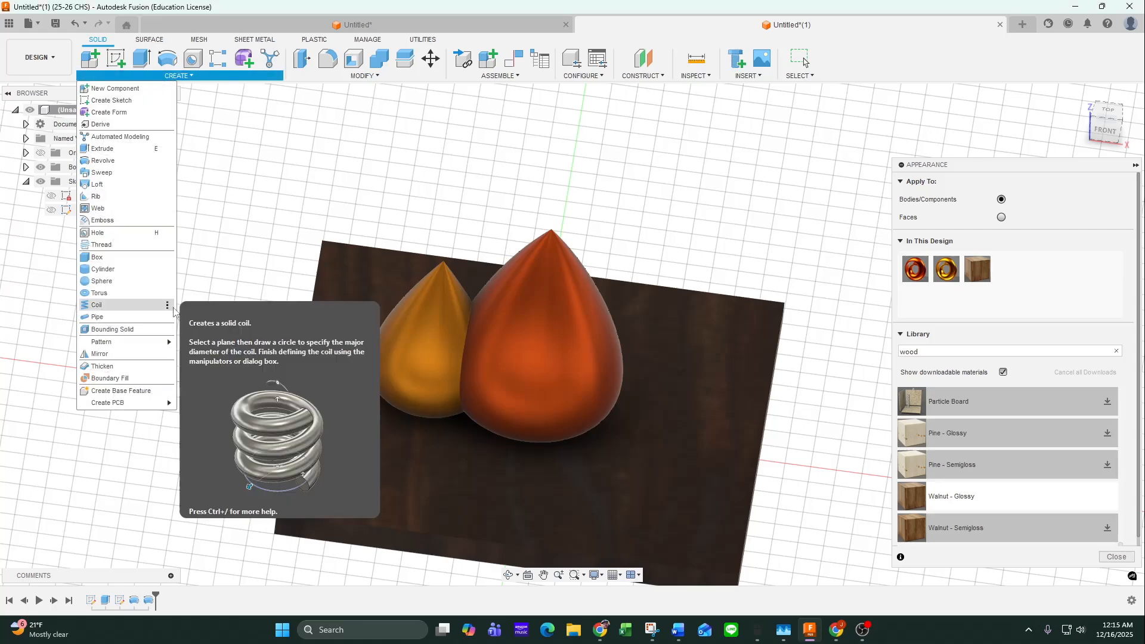
mouse_move(141, 343)
click(205, 354)
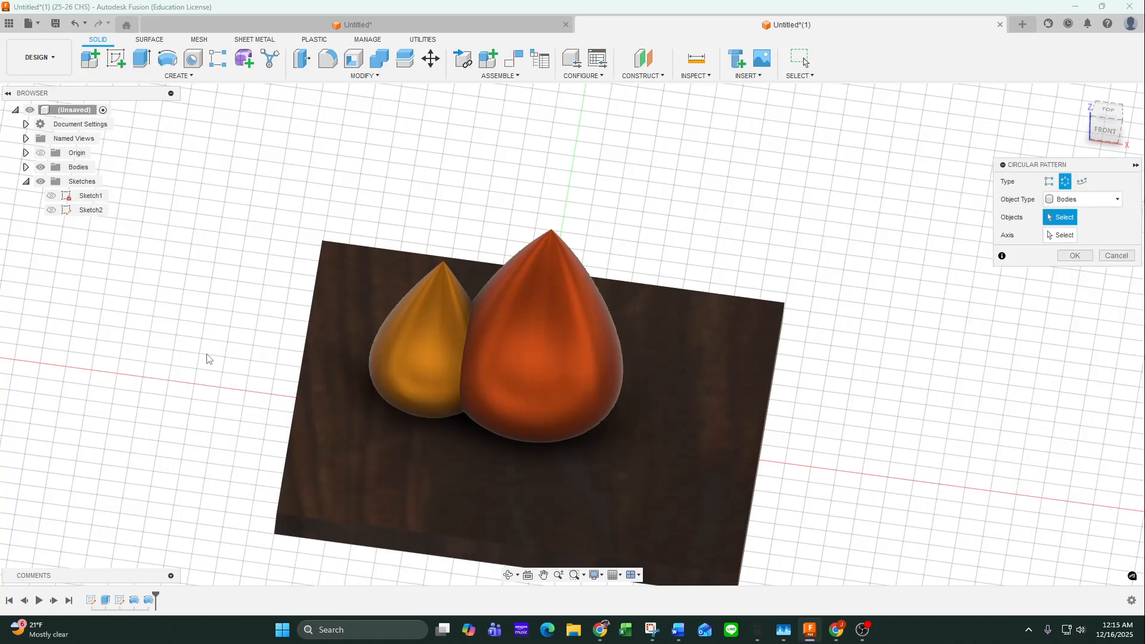
click(406, 366)
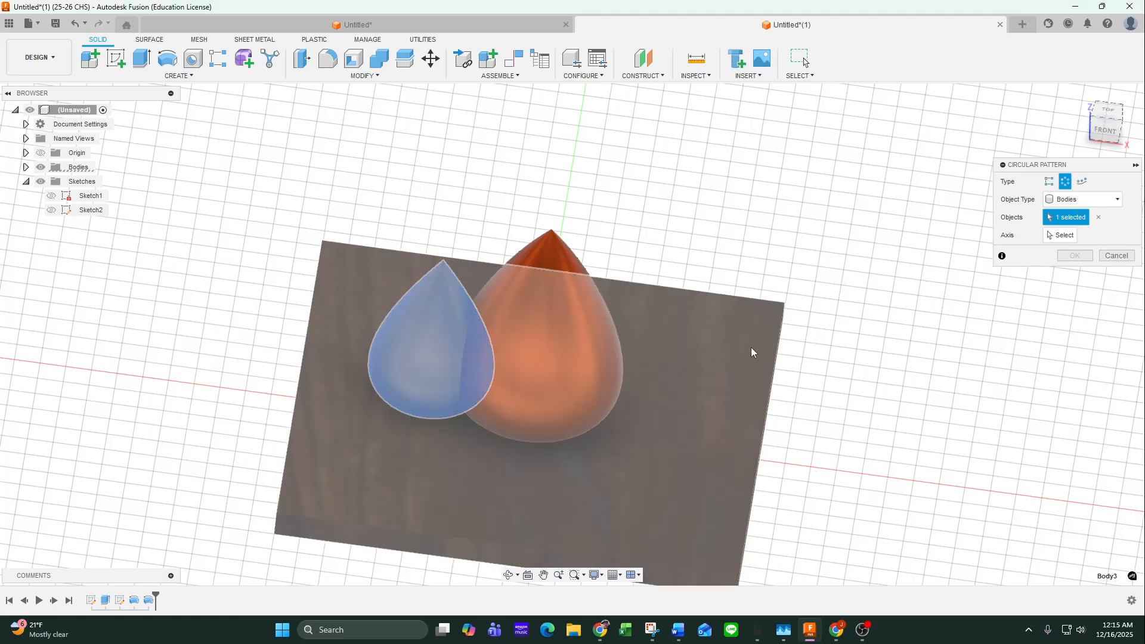
click(1070, 236)
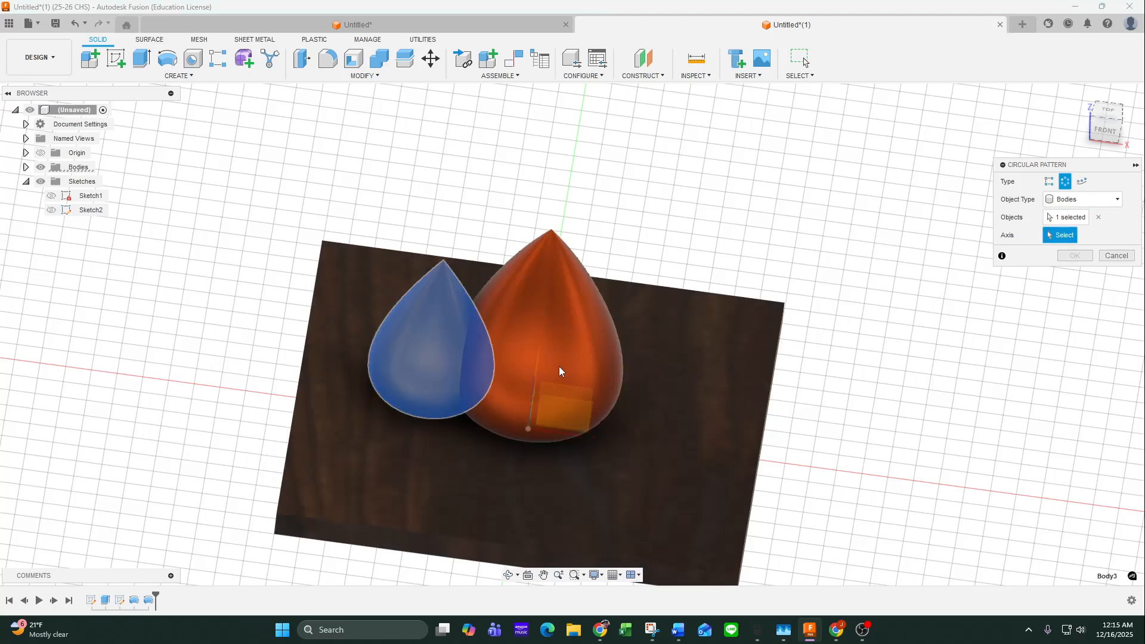
click(532, 395)
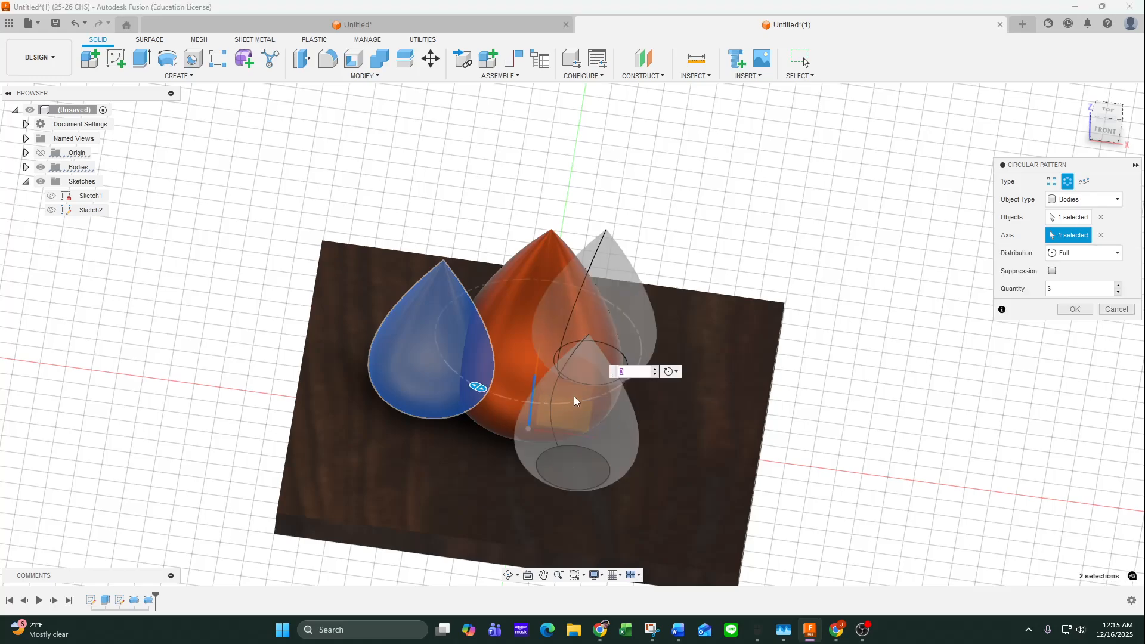
click(1119, 286)
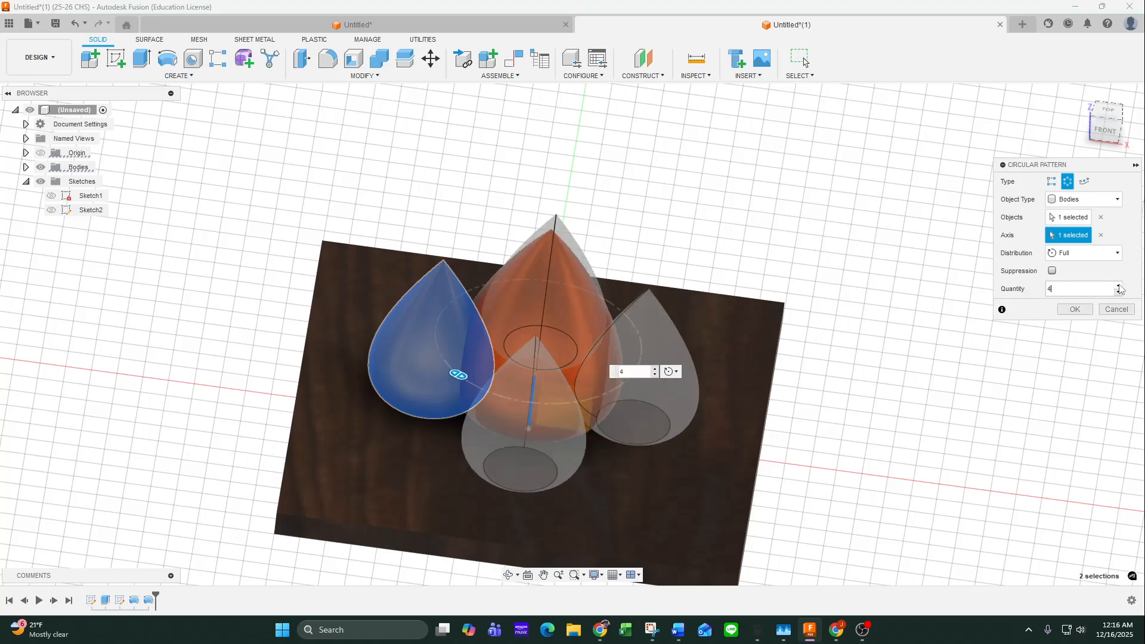
click(1119, 286)
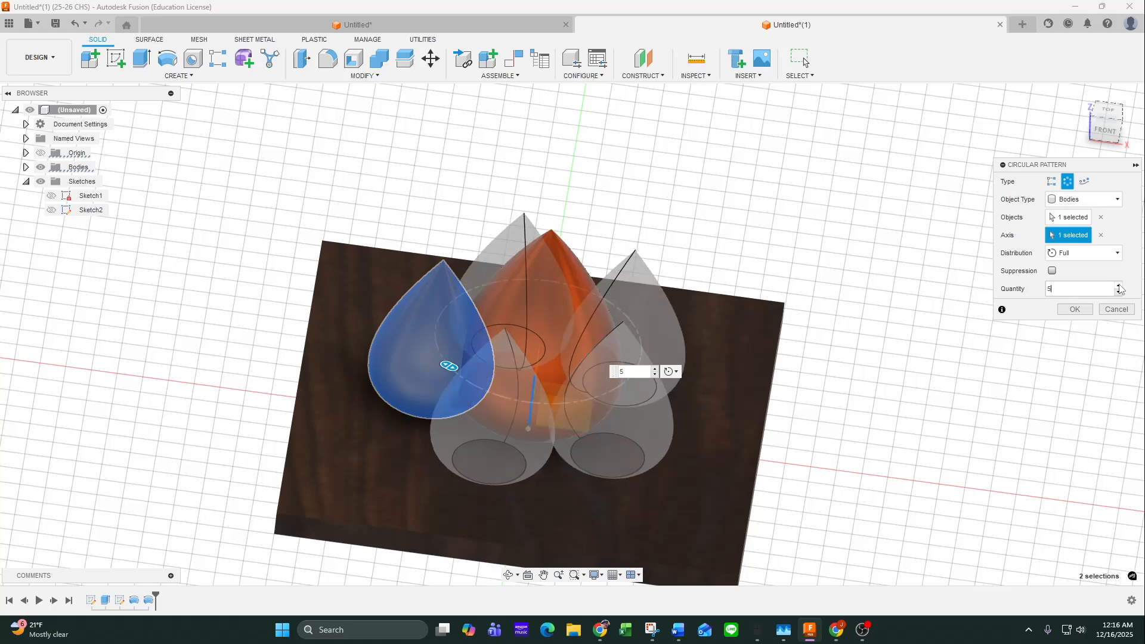
click(1078, 310)
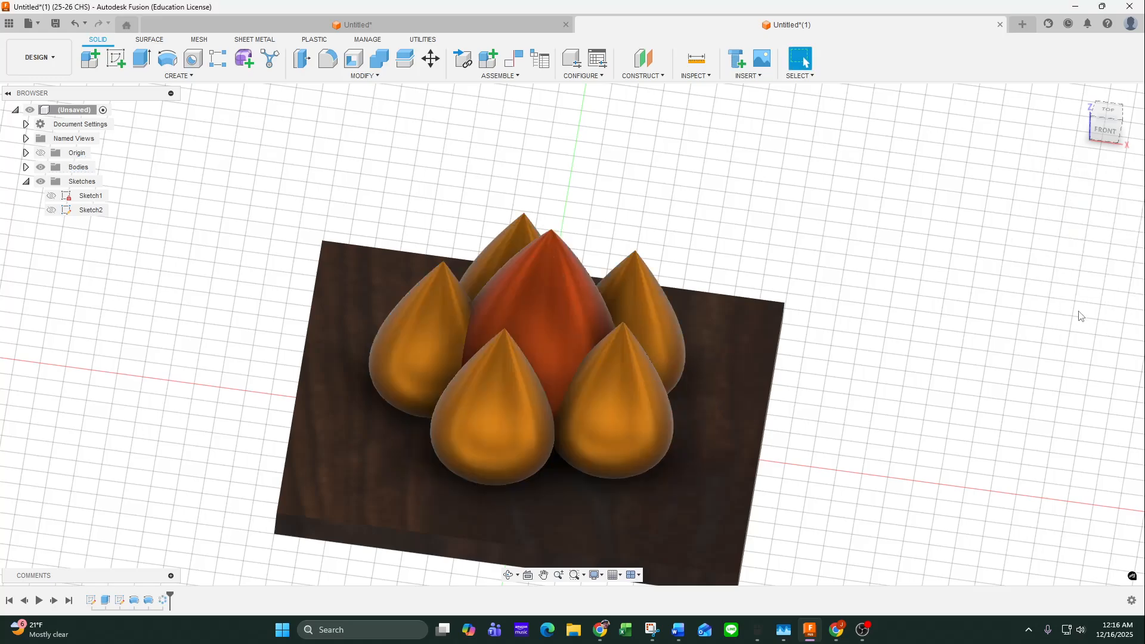
Turn off the layout grid and show the finished model centred in the isometric home view
shift+middle_drag(927, 383, 899, 386)
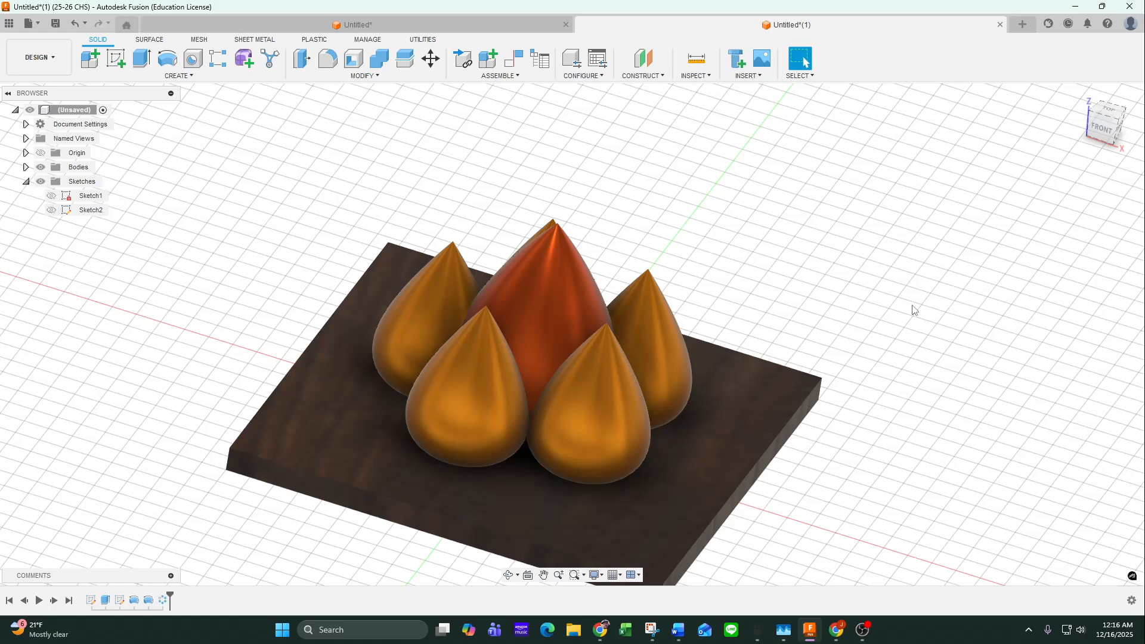
click(616, 576)
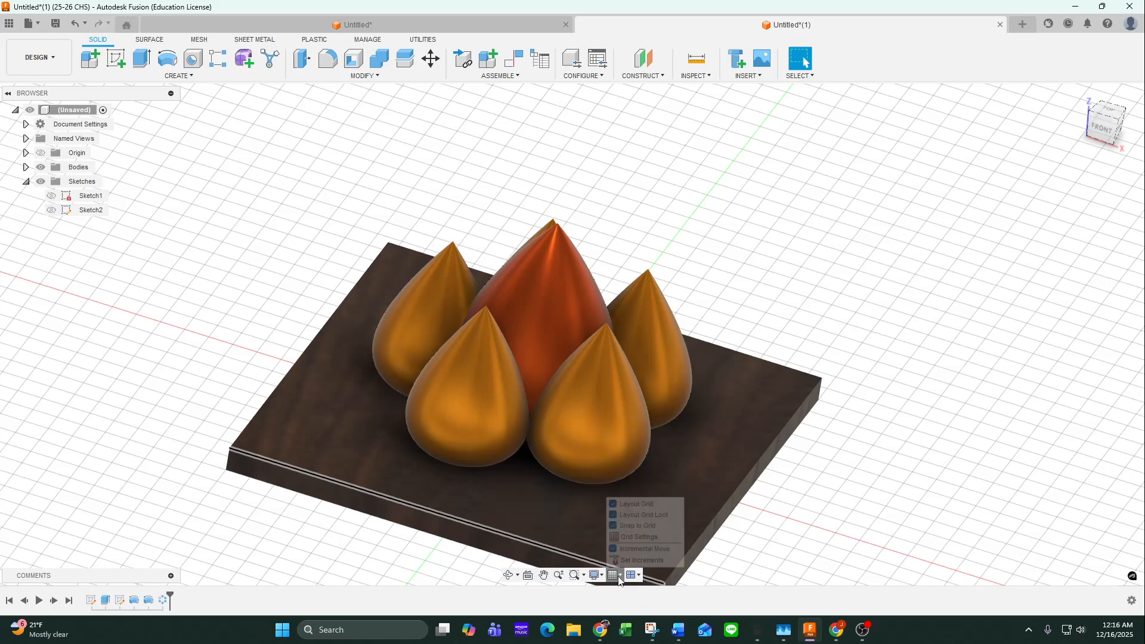
click(613, 504)
middle_drag(867, 513, 868, 488)
click(1078, 93)
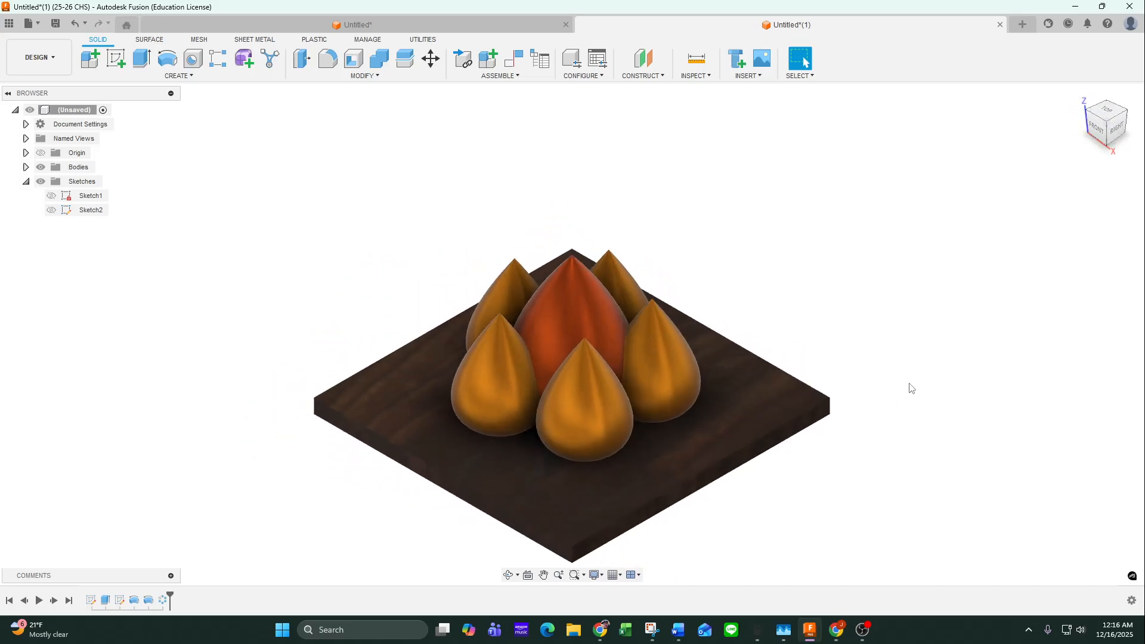
middle_drag(908, 385, 904, 338)
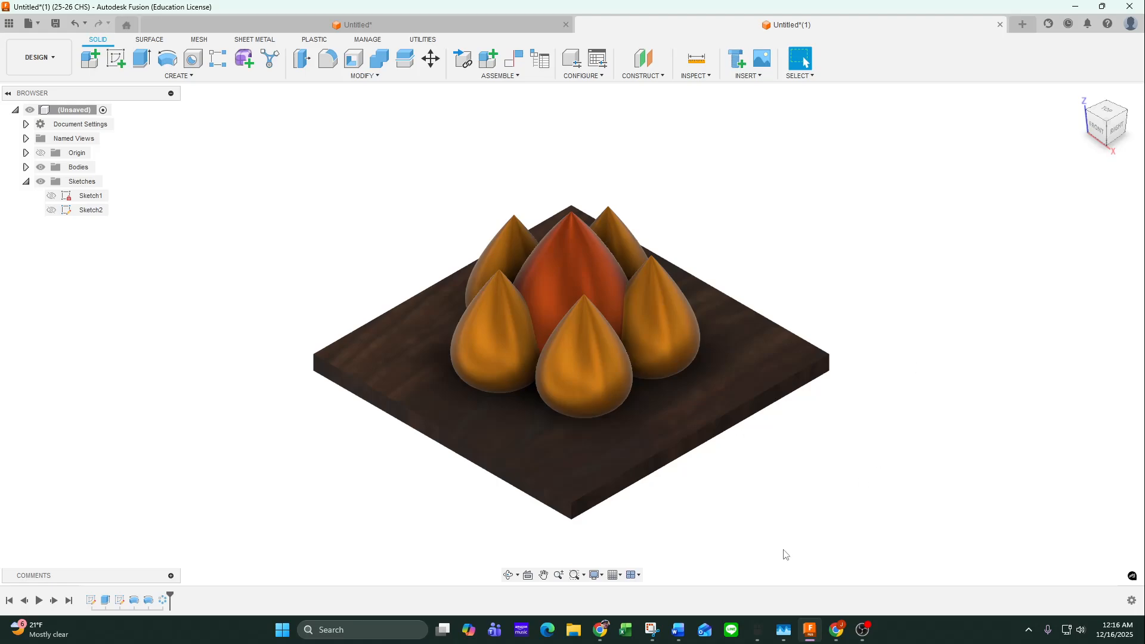